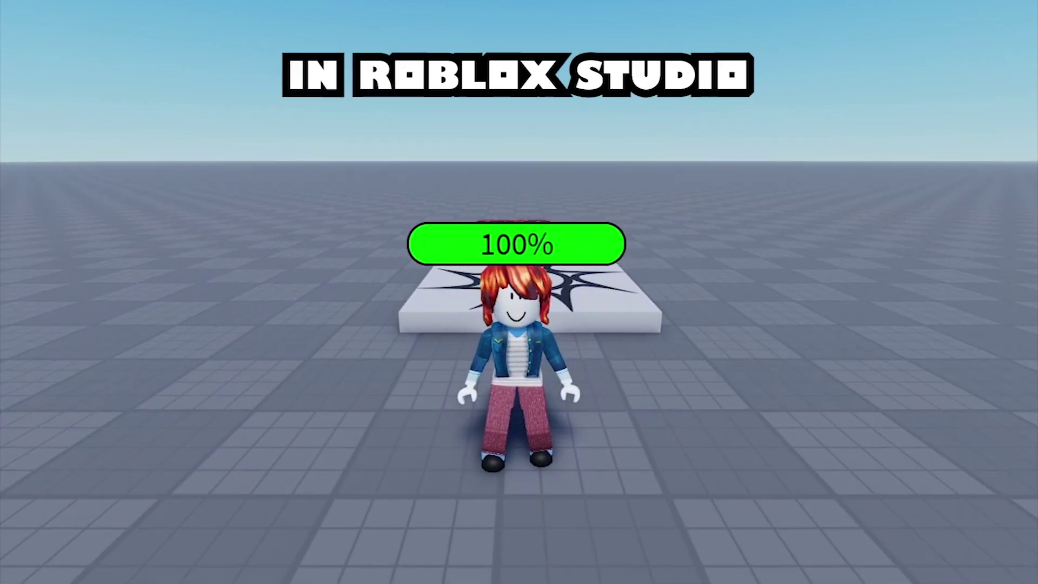
Run the avatar onto the lava block and watch its health bar drop from 100% to 11%.
{"action": "key", "text": "w"}
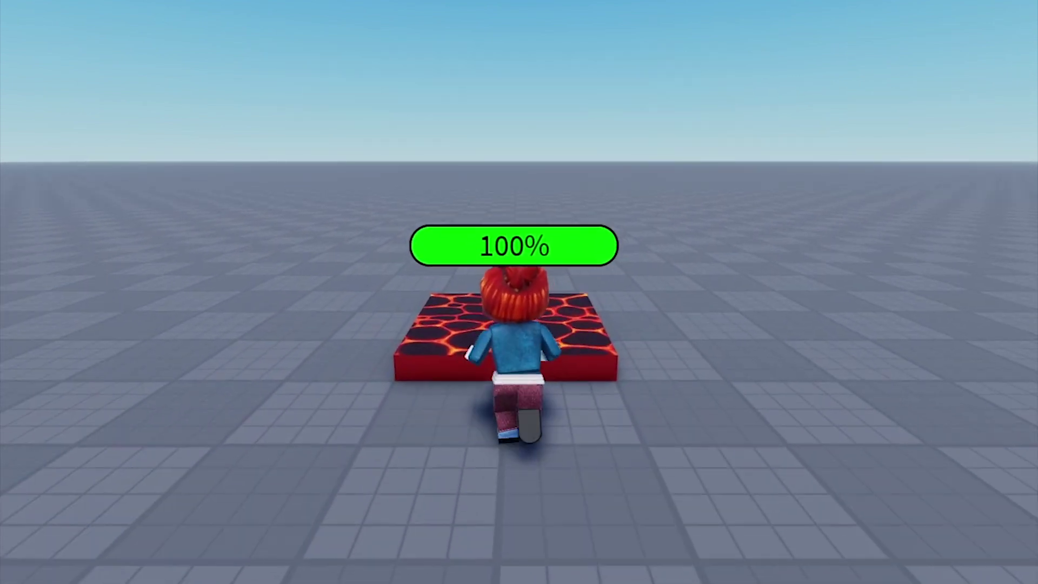
{"action": "key", "text": "space"}
{"action": "key", "text": "s"}
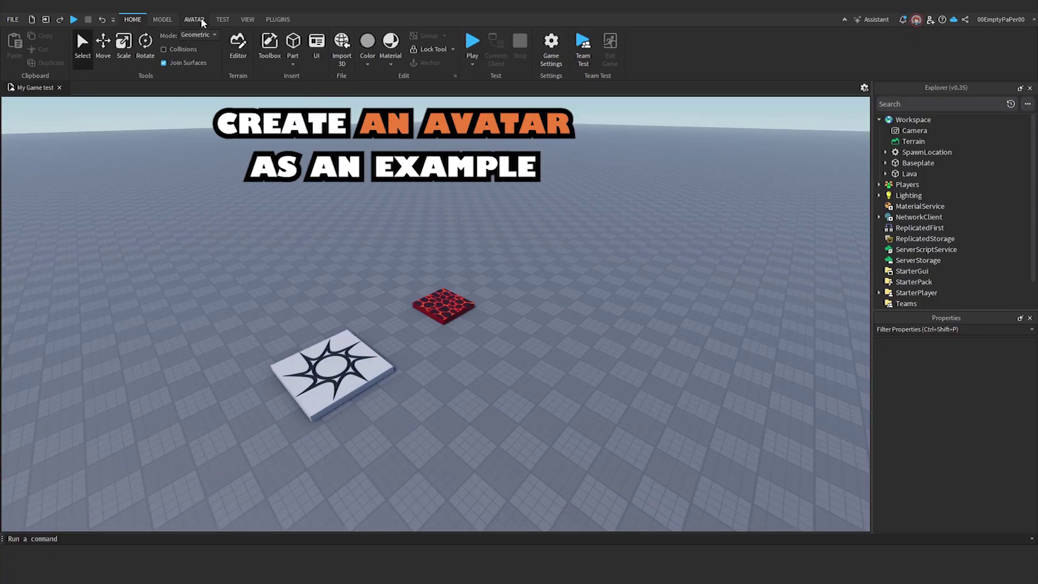
Insert a block rig with Rig Builder and drag it onto the baseplate beside the lava.
{"action": "left_click", "coordinate": [194, 19]}
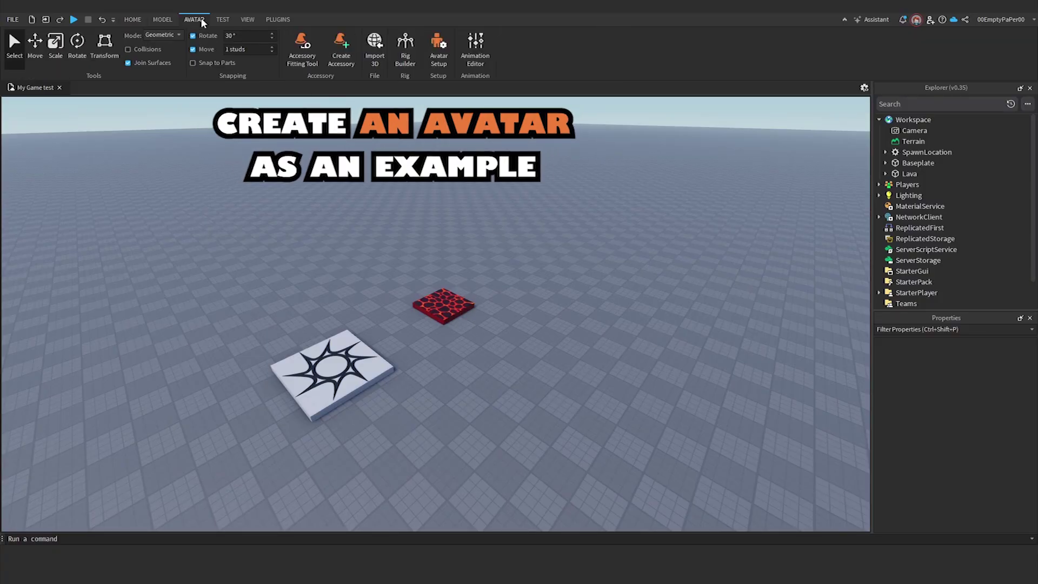
{"action": "left_click", "coordinate": [411, 49]}
{"action": "left_click", "coordinate": [471, 381]}
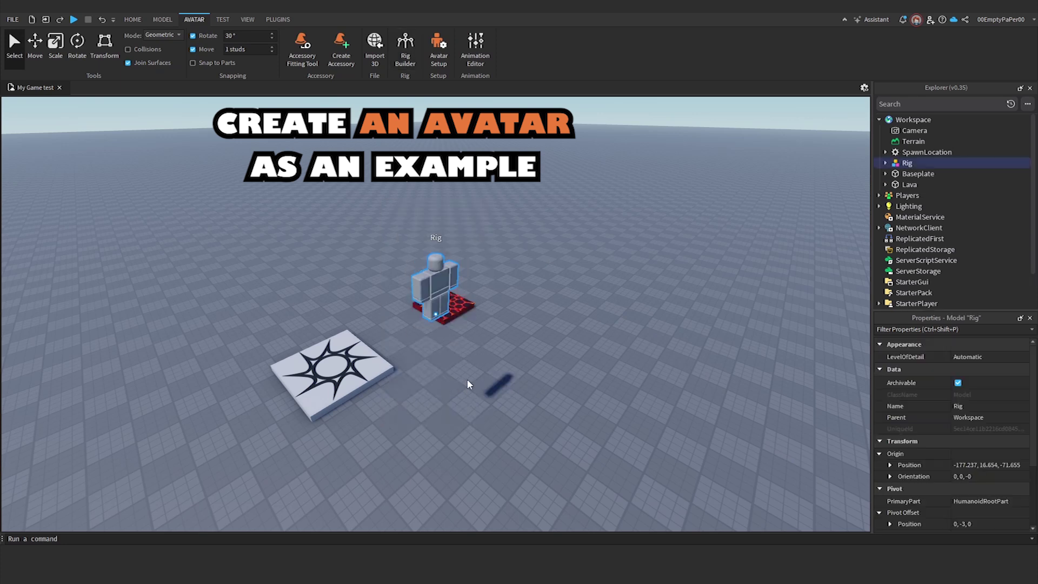
{"action": "left_click_drag", "start_coordinate": [433, 285], "coordinate": [491, 350]}
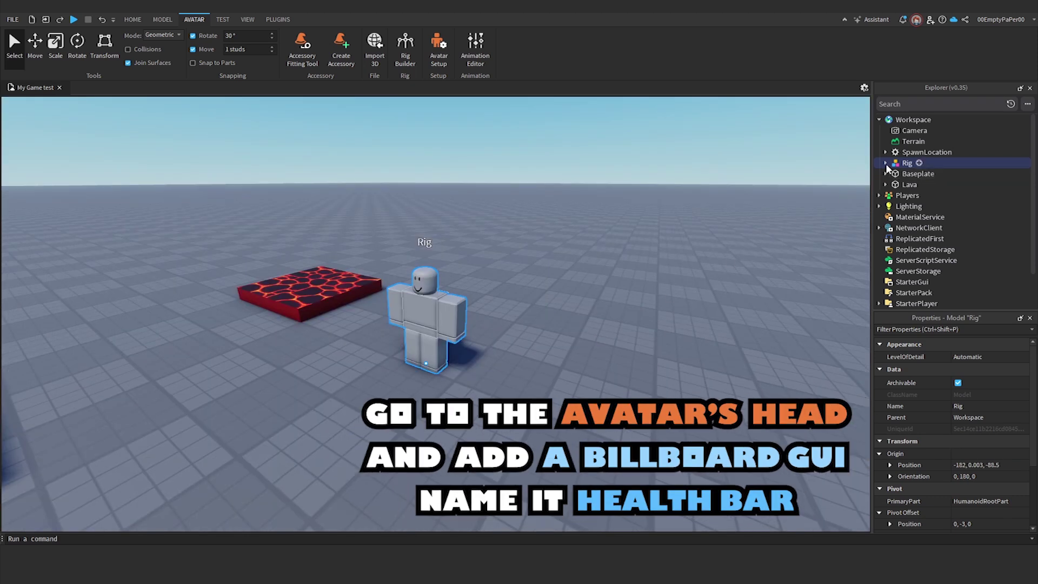
Insert a BillboardGui into the Rig's Head and rename it HealthBar.
{"action": "left_click", "coordinate": [885, 163]}
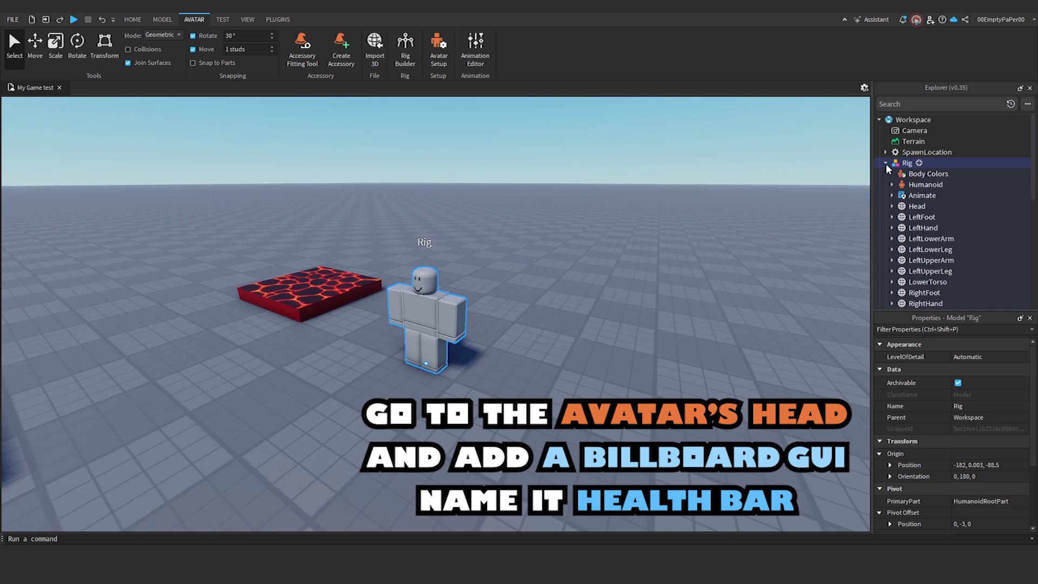
{"action": "left_click", "coordinate": [921, 206]}
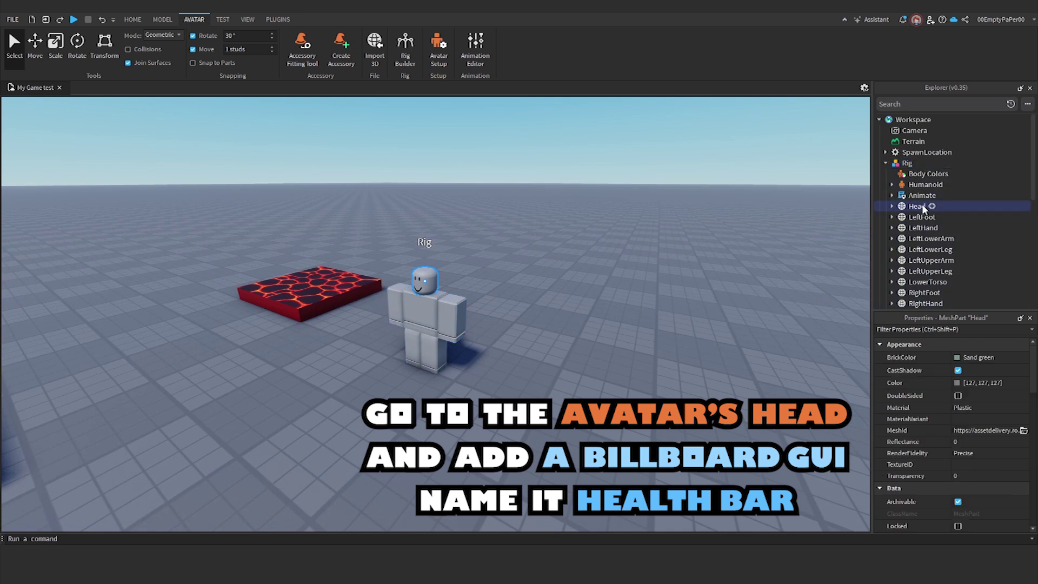
{"action": "left_click", "coordinate": [931, 206]}
{"action": "type", "text": "b"}
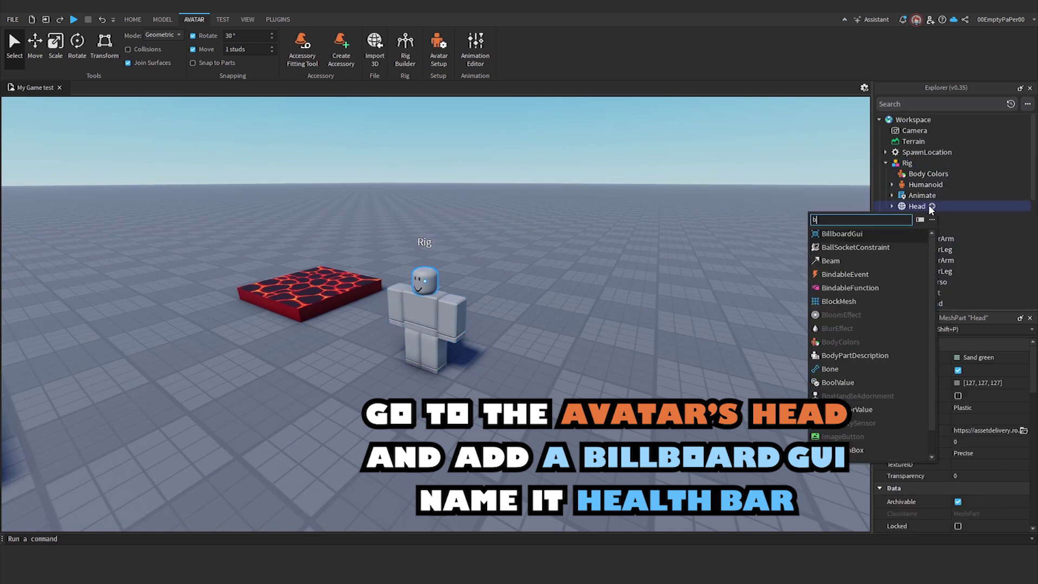
{"action": "left_click", "coordinate": [865, 234]}
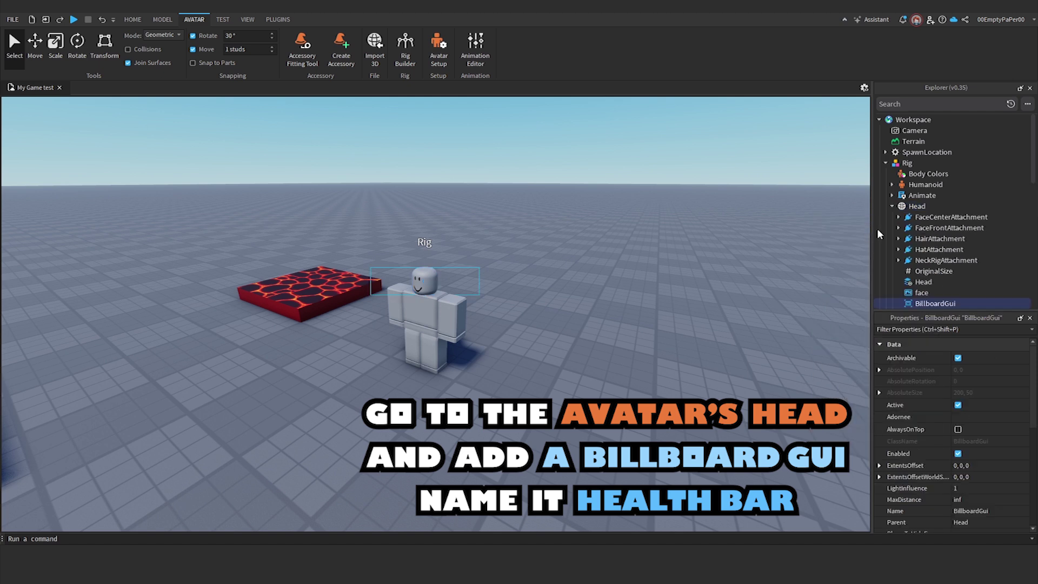
{"action": "scroll", "coordinate": [961, 206], "scroll_direction": "down", "scroll_amount": 3}
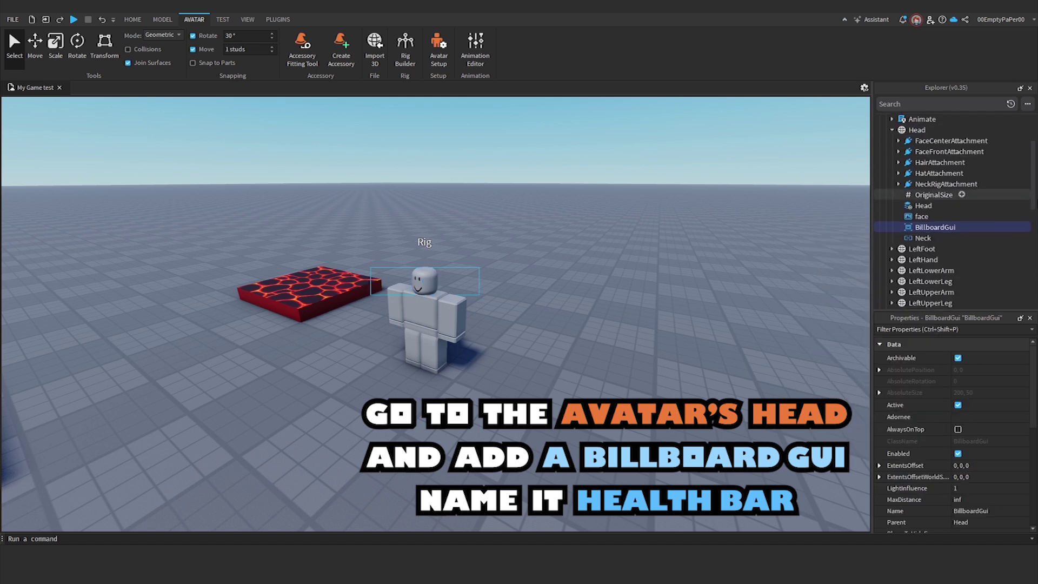
{"action": "double_click", "coordinate": [929, 218]}
{"action": "type", "text": "HealthBar"}
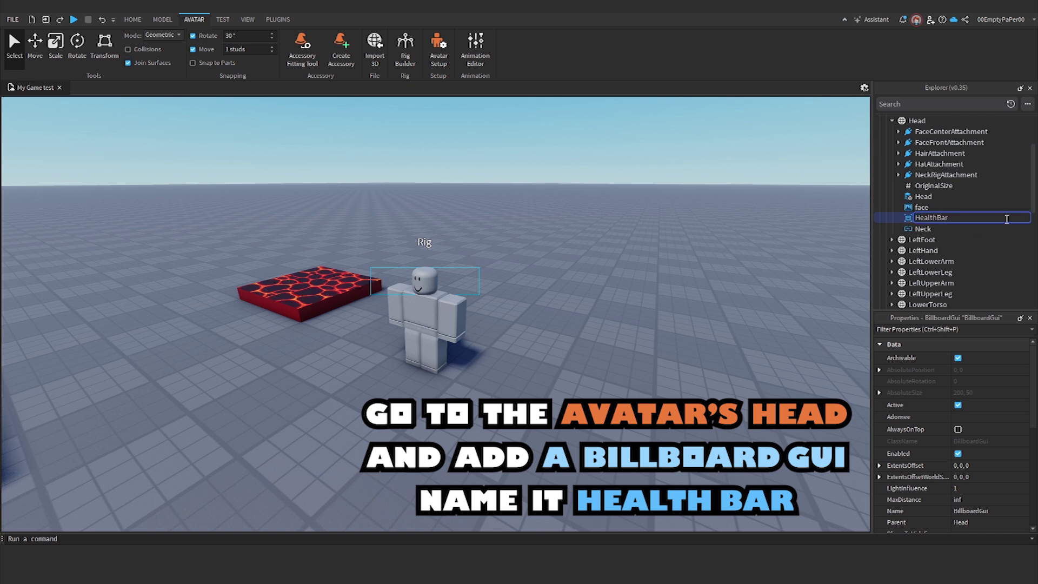
{"action": "key", "text": "Return"}
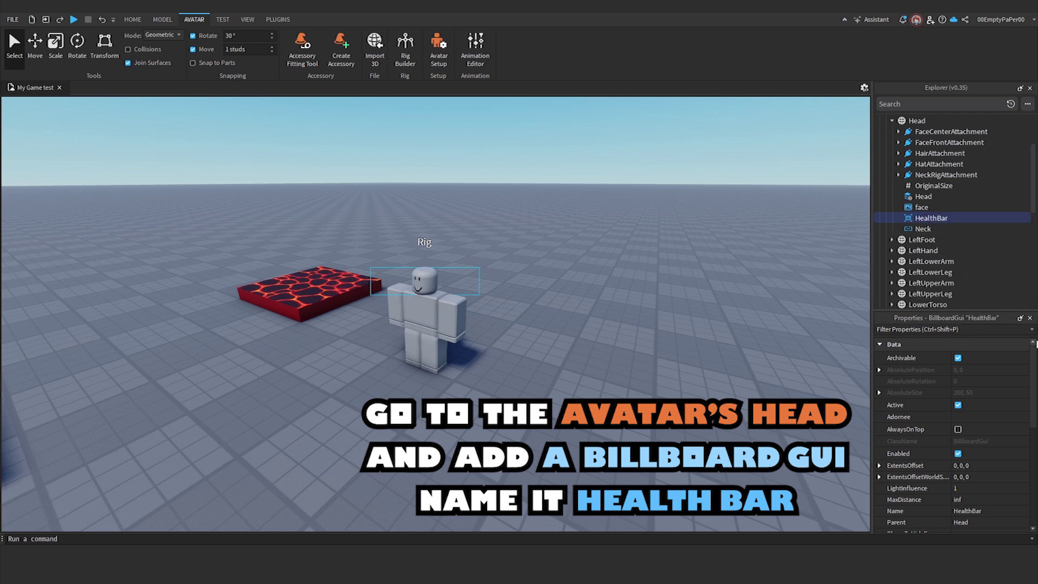
Turn on AlwaysOnTop for HealthBar and set its ExtentsOffset Y to 2.
{"action": "left_click", "coordinate": [957, 429]}
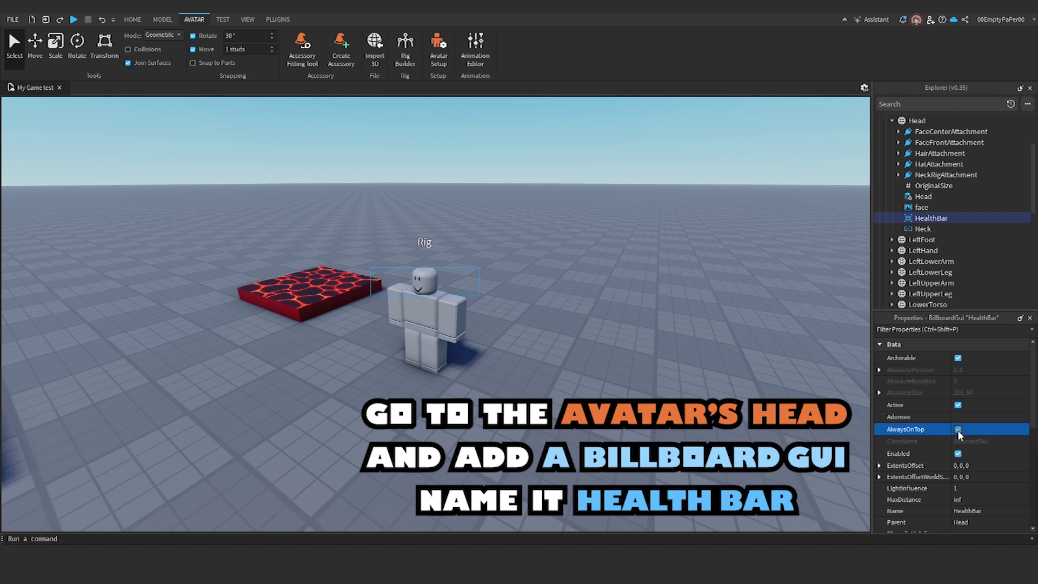
{"action": "left_click", "coordinate": [880, 465]}
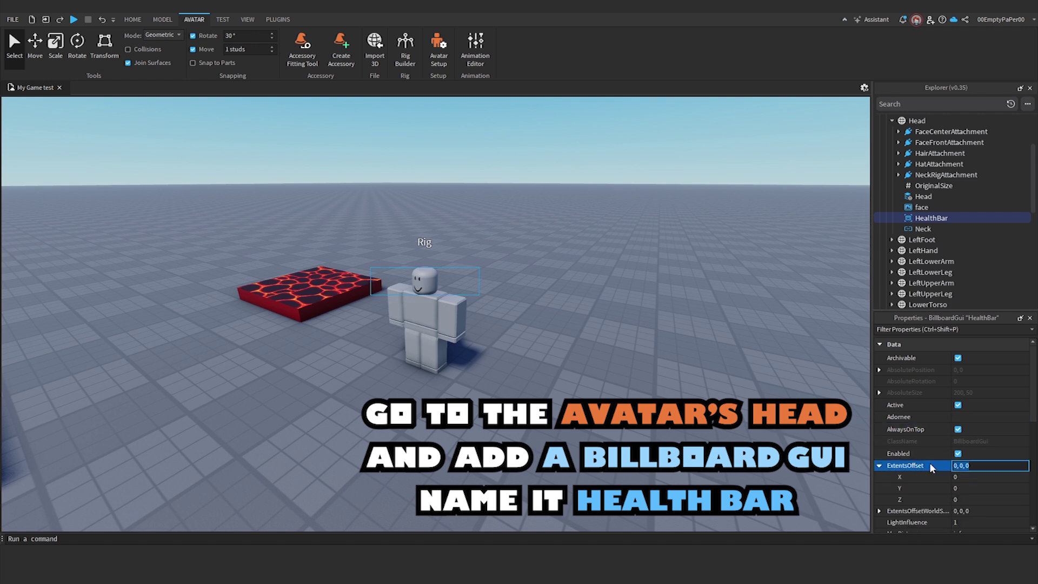
{"action": "left_click", "coordinate": [967, 488]}
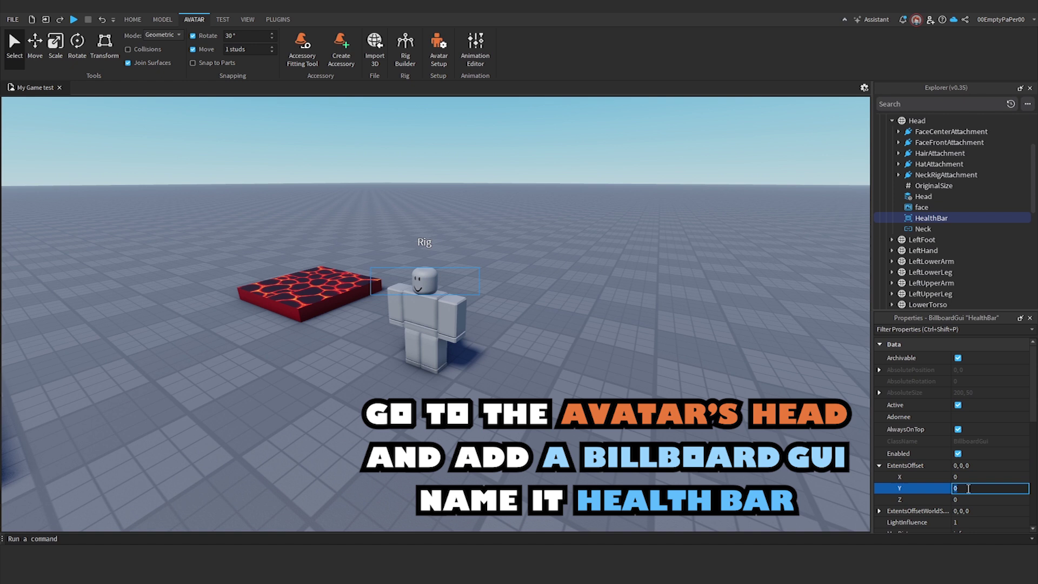
{"action": "type", "text": "2"}
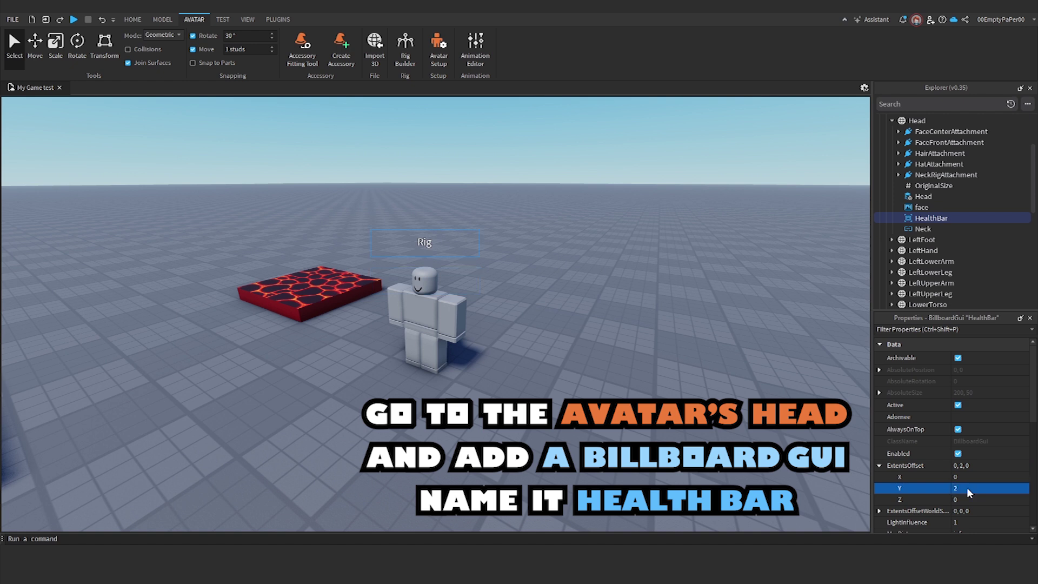
{"action": "key", "text": "Return"}
Set HealthBar's Size to {6, 0},{2, 0} using scale instead of offset.
{"action": "left_click_drag", "start_coordinate": [1032, 408], "coordinate": [1034, 468]}
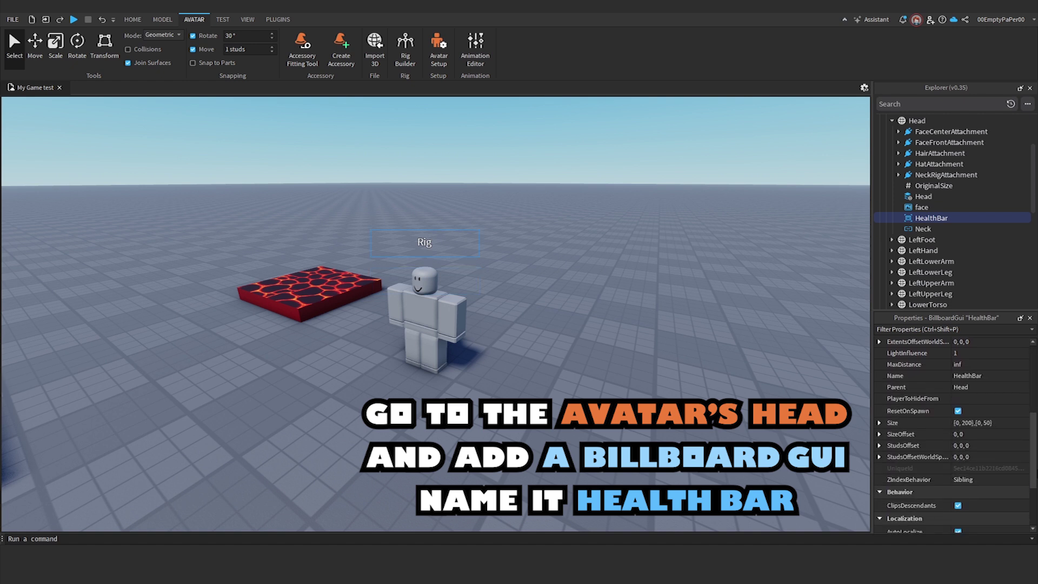
{"action": "left_click", "coordinate": [909, 422]}
{"action": "left_click", "coordinate": [968, 457]}
{"action": "type", "text": "0"}
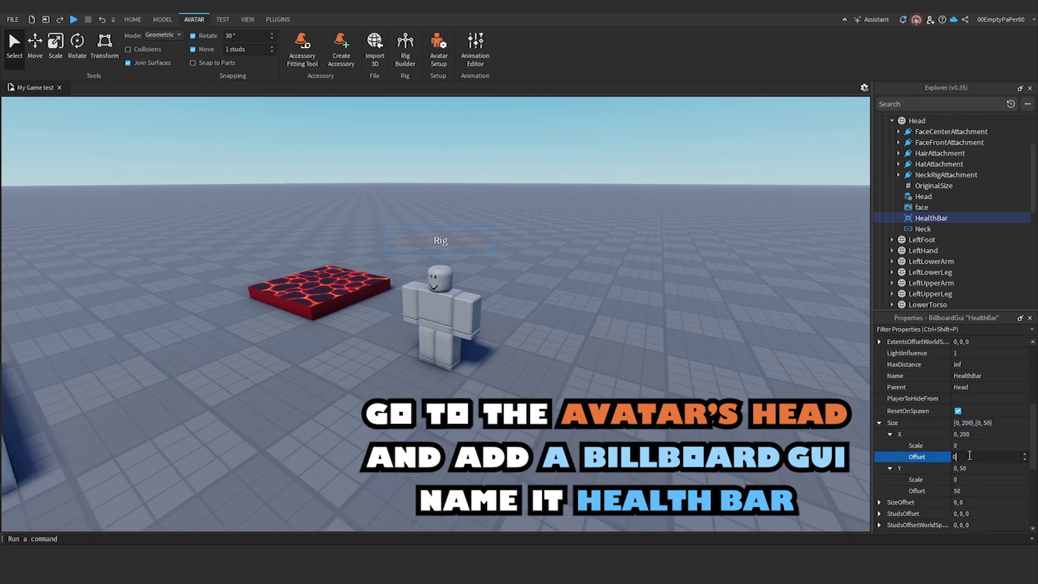
{"action": "left_click", "coordinate": [963, 444]}
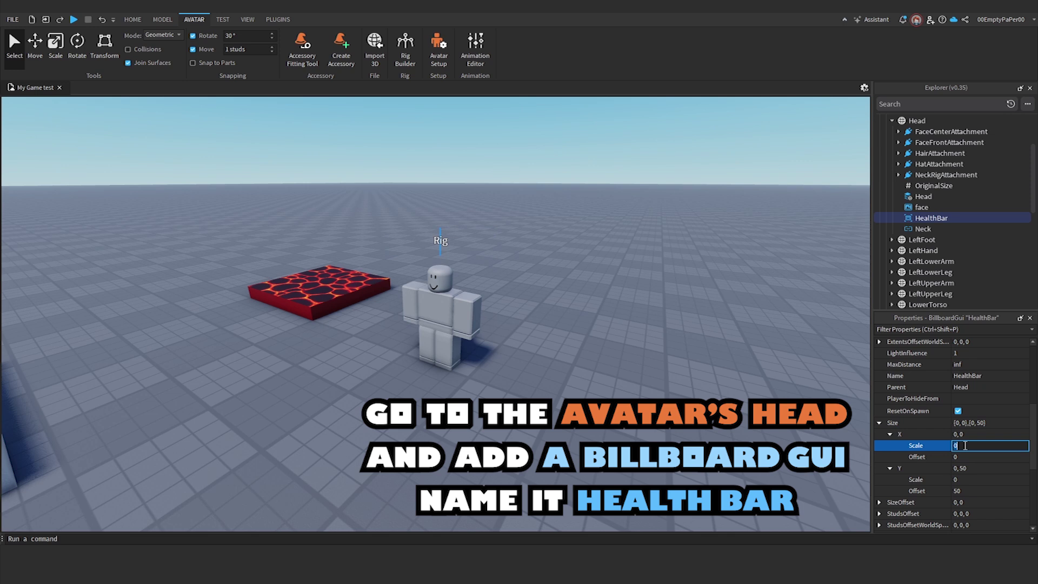
{"action": "type", "text": "6"}
{"action": "key", "text": "Return"}
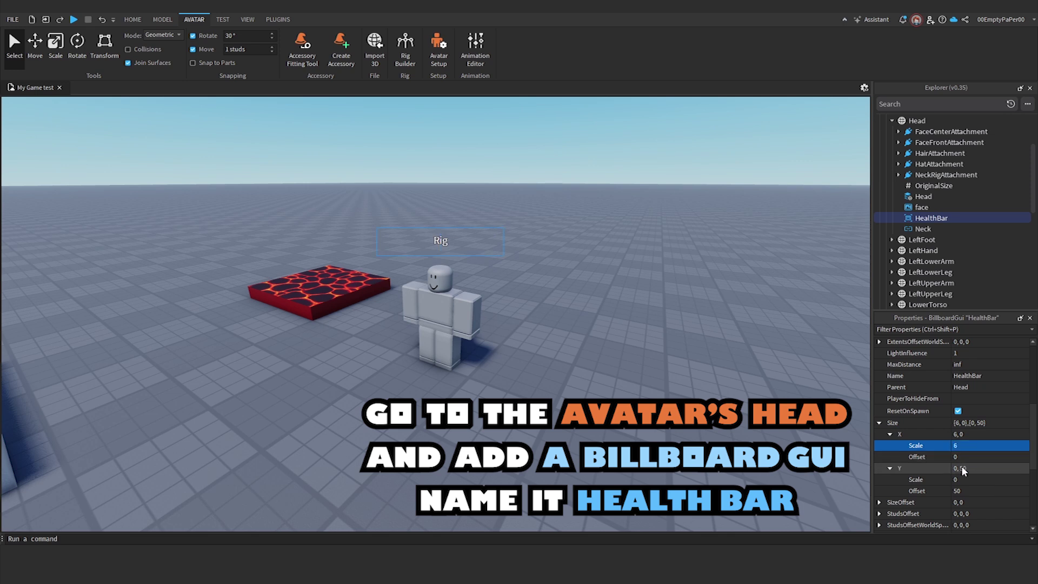
{"action": "left_click", "coordinate": [1006, 490]}
{"action": "type", "text": "0"}
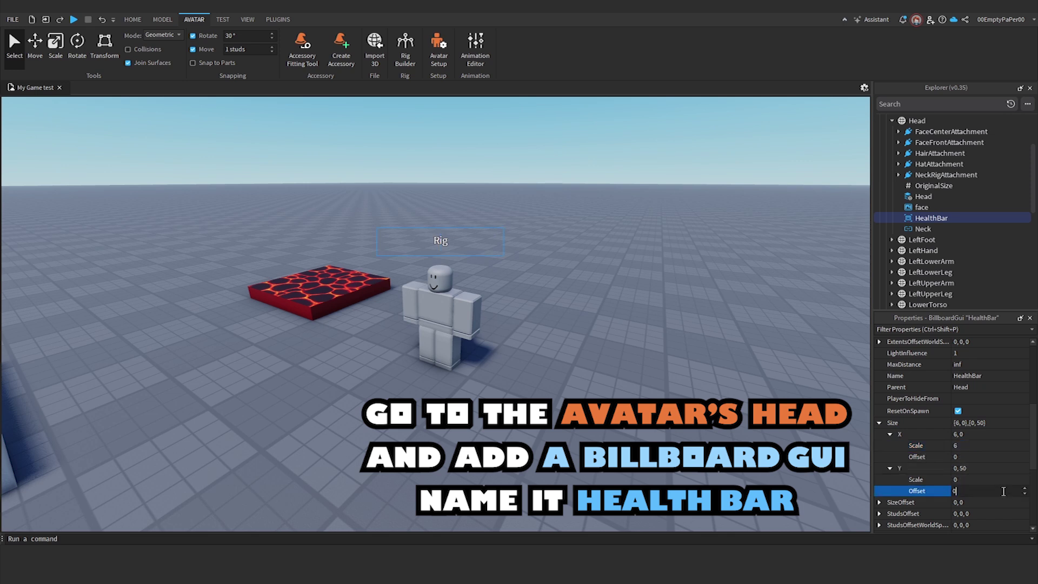
{"action": "left_click", "coordinate": [971, 479]}
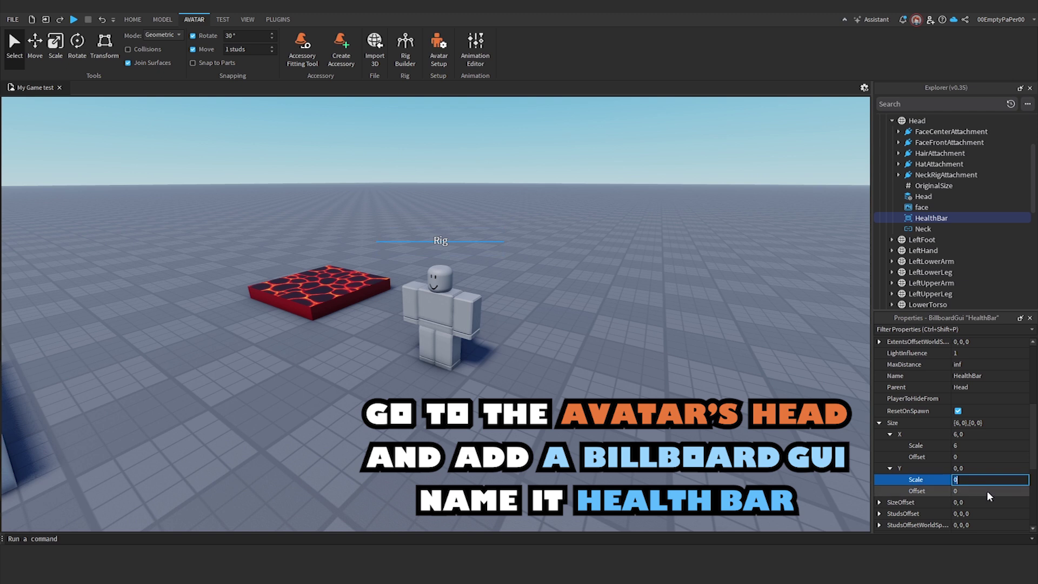
{"action": "key", "text": "Return"}
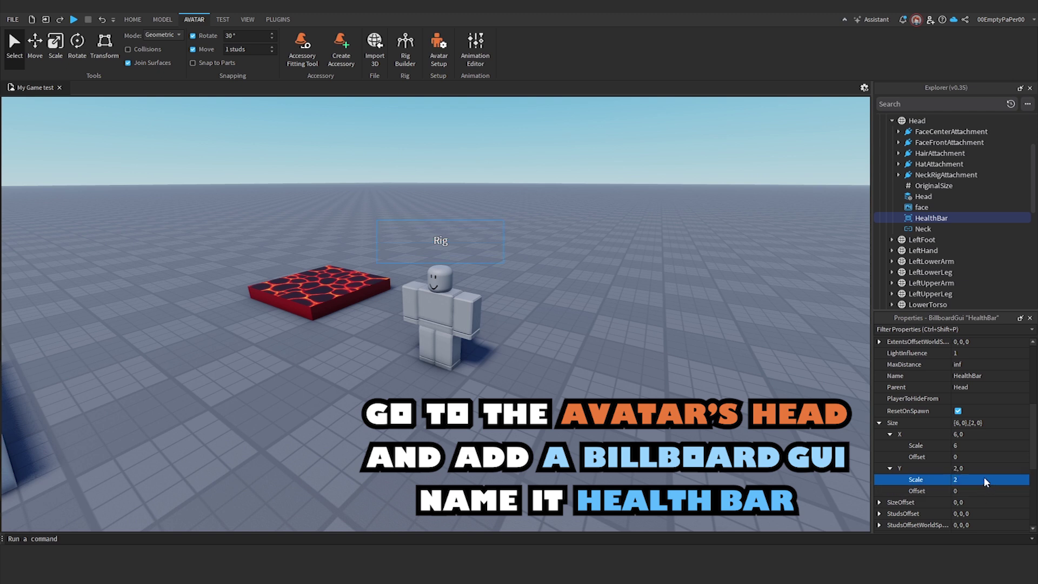
Insert a CanvasGroup under HealthBar and name it HealthBarBackground.
{"action": "left_click", "coordinate": [955, 218]}
{"action": "type", "text": "c"}
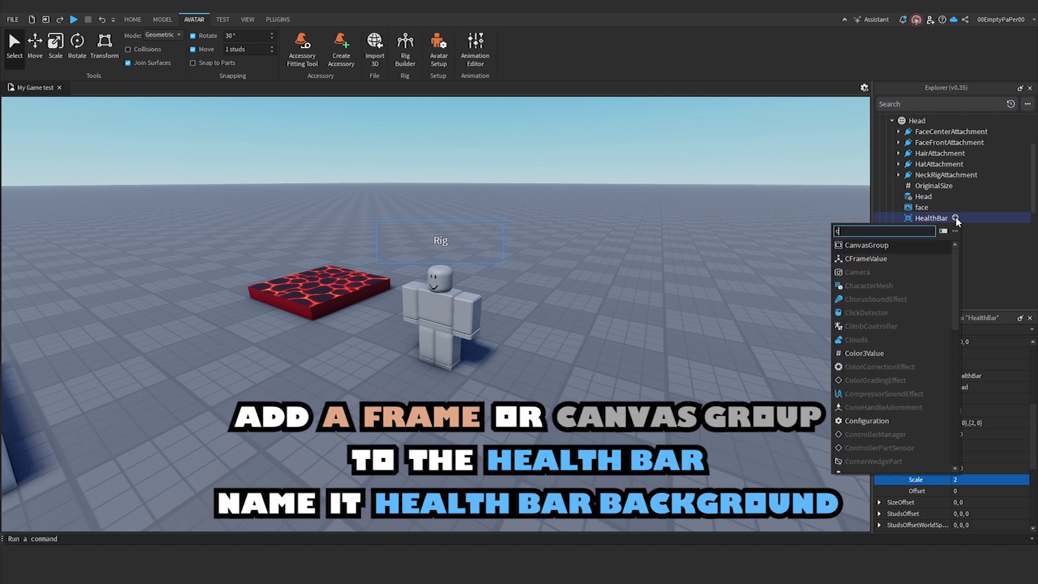
{"action": "left_click", "coordinate": [927, 244]}
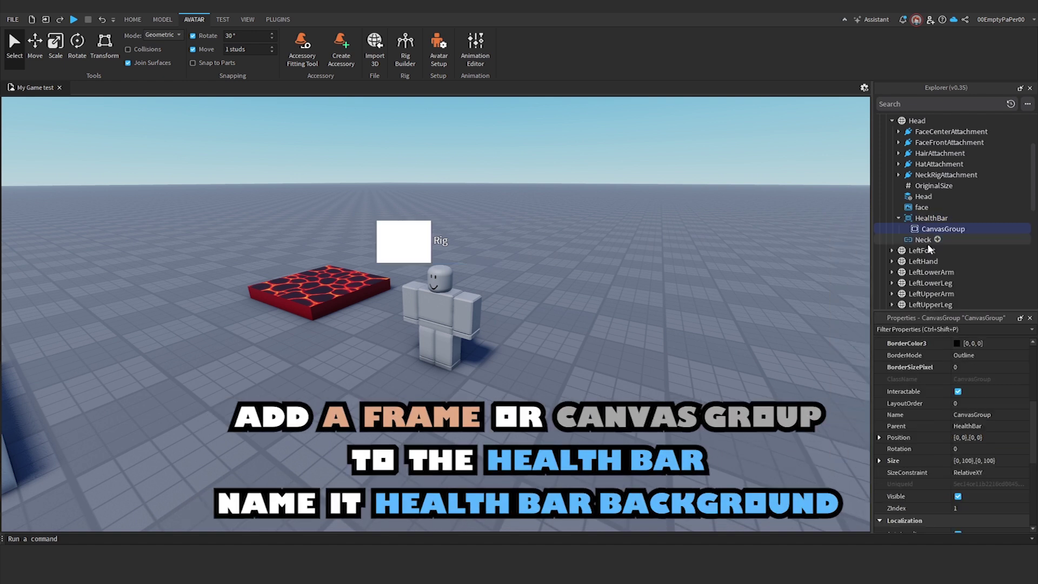
{"action": "double_click", "coordinate": [955, 230]}
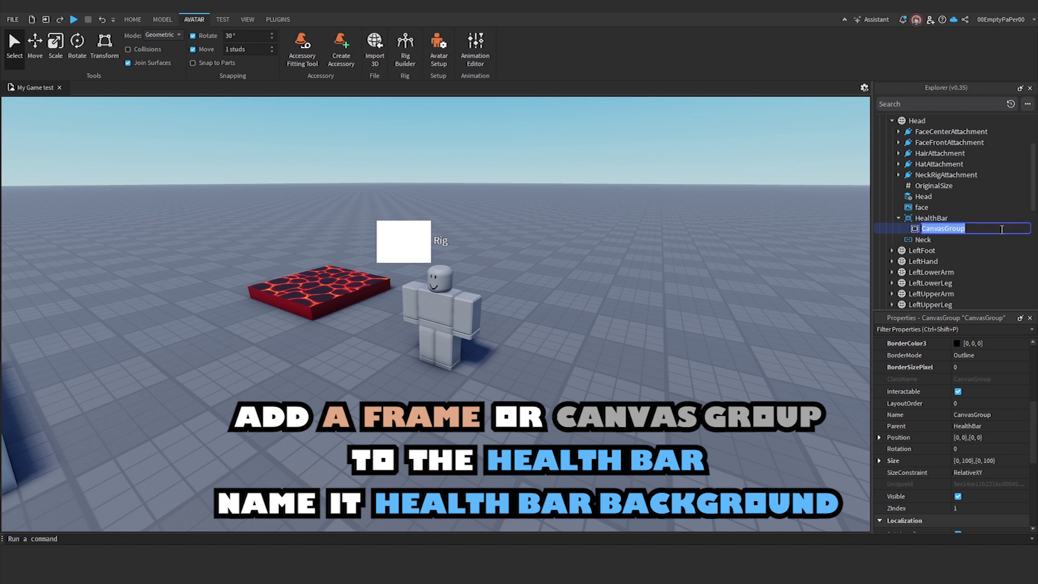
{"action": "type", "text": "HealthBarBackground"}
{"action": "key", "text": "Return"}
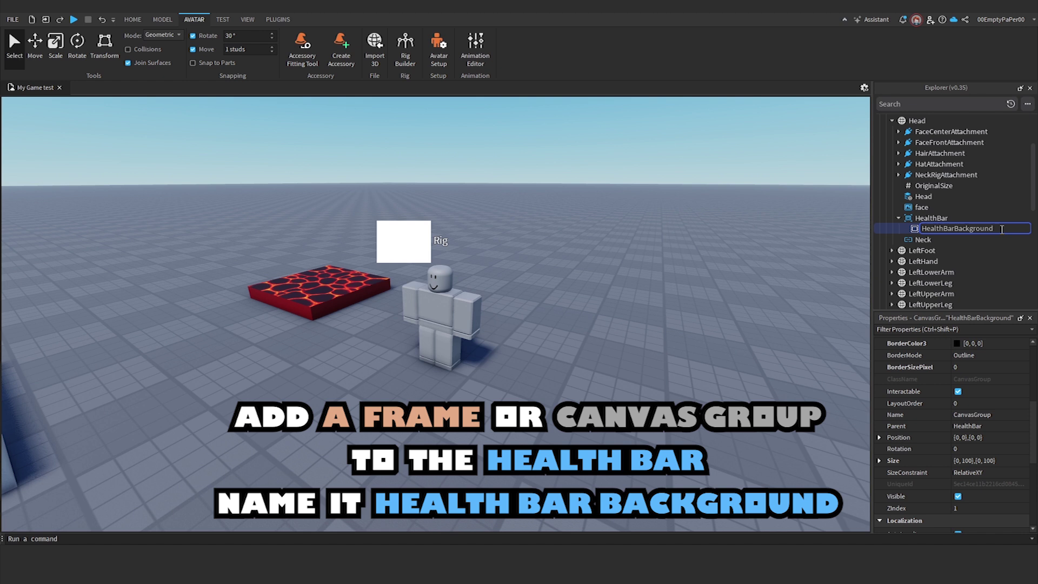
Set the background's AnchorPoint to 0.5, 0.5 and its colour to grey-blue (85, 85, 127).
{"action": "scroll", "coordinate": [979, 450], "scroll_direction": "up", "scroll_amount": 5}
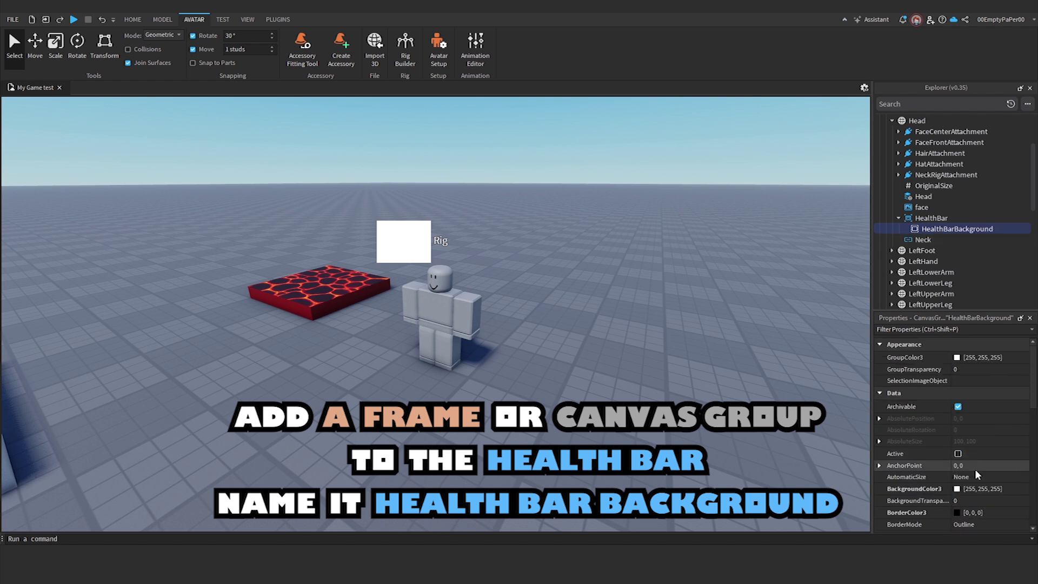
{"action": "left_click", "coordinate": [977, 468]}
{"action": "key", "text": "BackSpace"}
{"action": "key", "text": "BackSpace"}
{"action": "key", "text": "BackSpace"}
{"action": "type", "text": ".5, 0.5"}
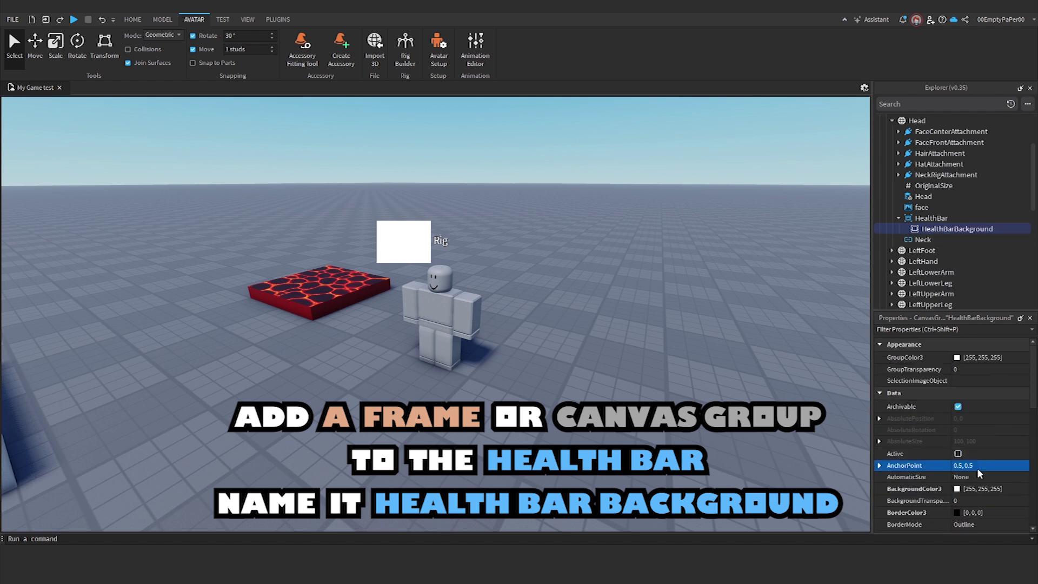
{"action": "key", "text": "Return"}
{"action": "left_click", "coordinate": [956, 490]}
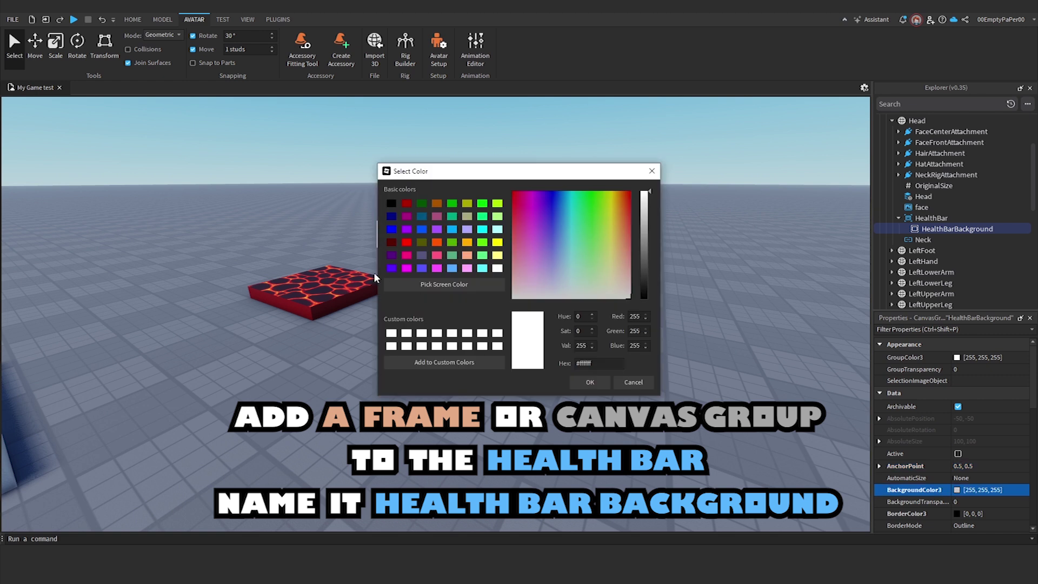
{"action": "left_click", "coordinate": [422, 255]}
{"action": "left_click", "coordinate": [590, 382]}
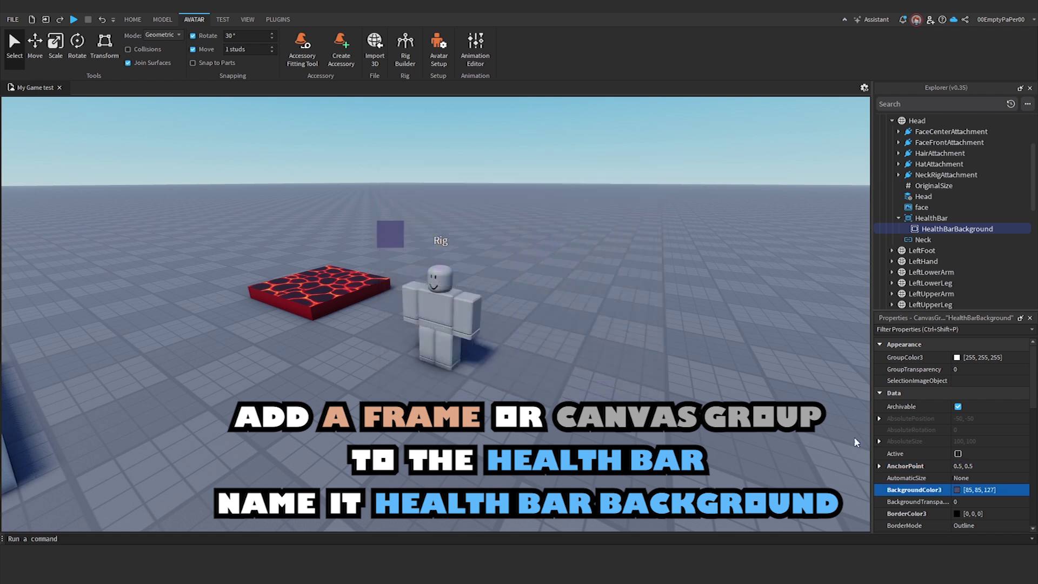
Centre the background by setting Position to {0.5, 0},{0.5, 0}.
{"action": "left_click_drag", "start_coordinate": [1036, 421], "coordinate": [1036, 446]}
{"action": "left_click", "coordinate": [984, 460]}
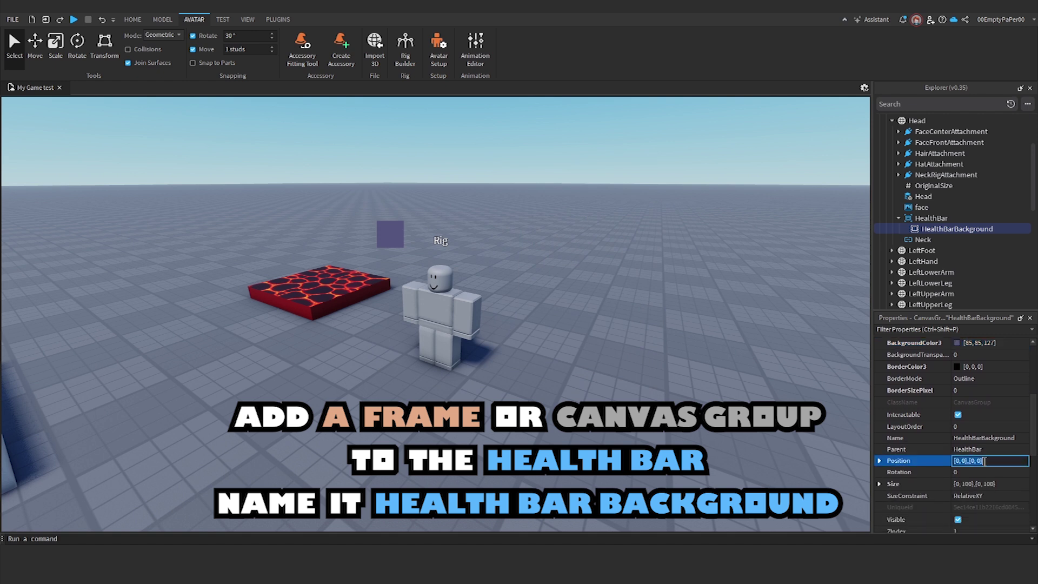
{"action": "type", "text": "0.5,0,0.5,0"}
{"action": "key", "text": "Return"}
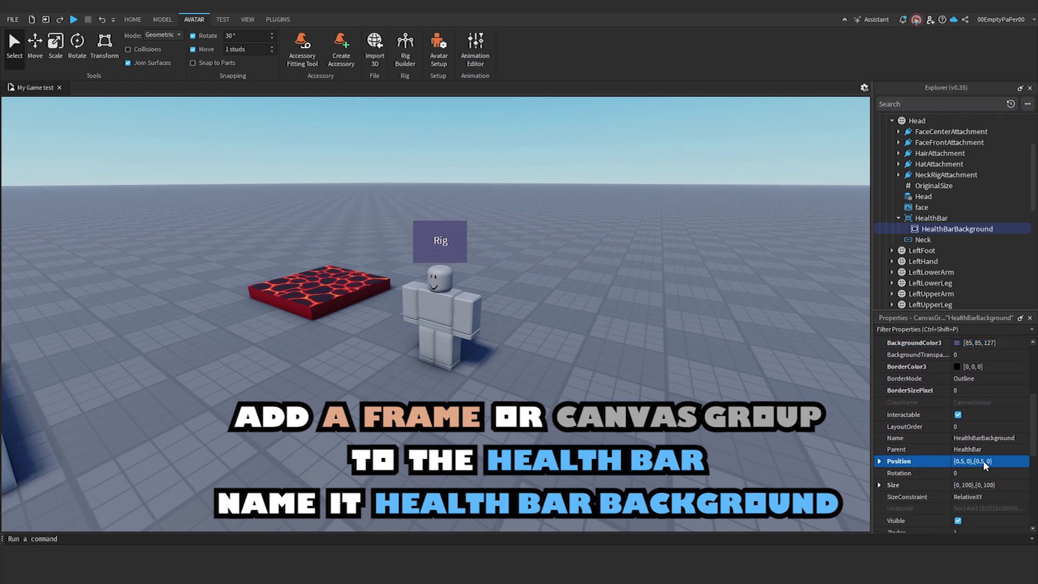
Size the background to {0.9, 0},{0.7, 0}.
{"action": "left_click", "coordinate": [878, 485]}
{"action": "left_click", "coordinate": [1011, 485]}
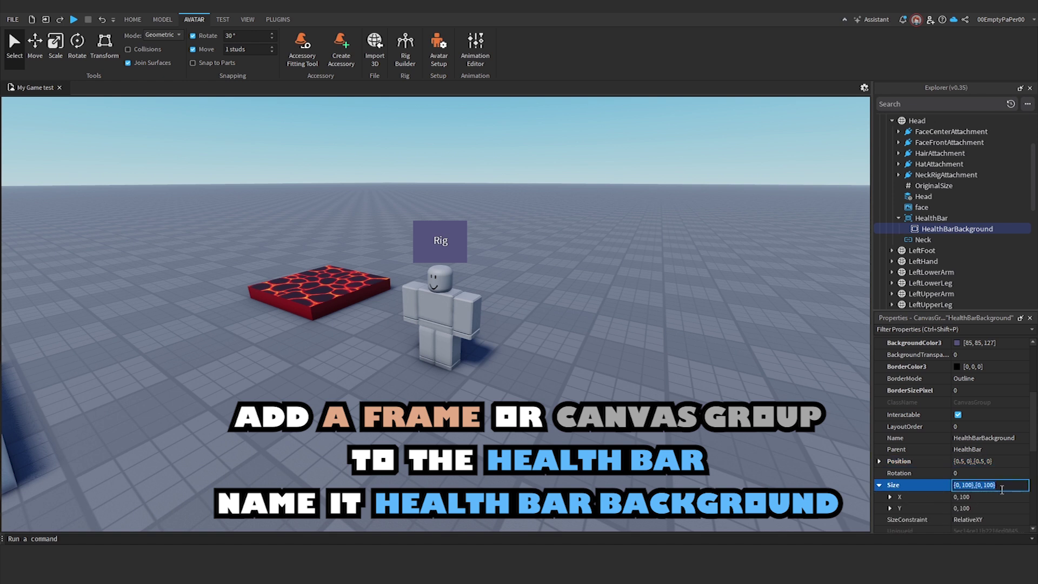
{"action": "type", "text": "1,0,1,0"}
{"action": "key", "text": "Return"}
{"action": "left_click", "coordinate": [965, 410]}
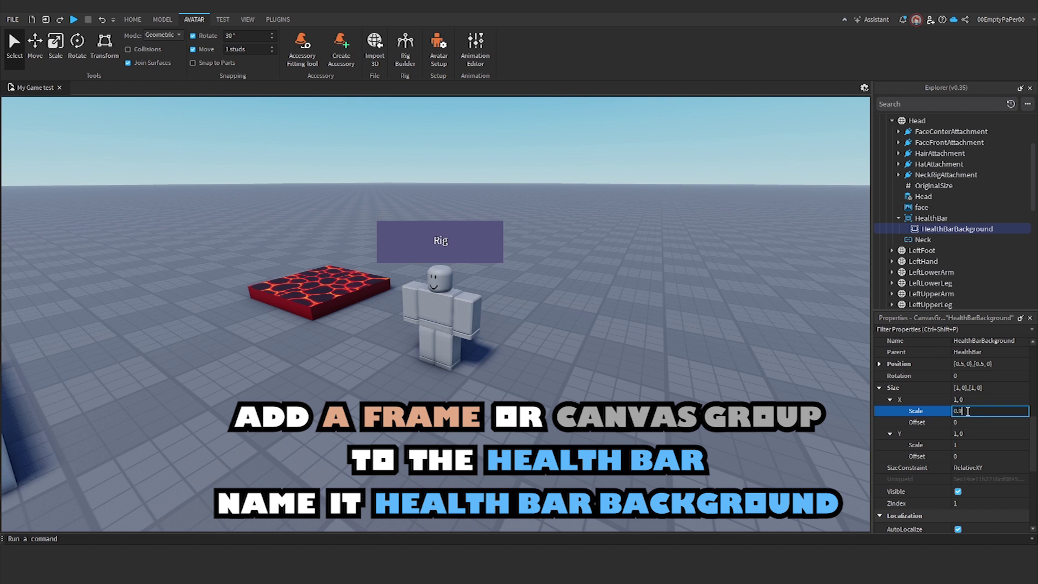
{"action": "key", "text": "Return"}
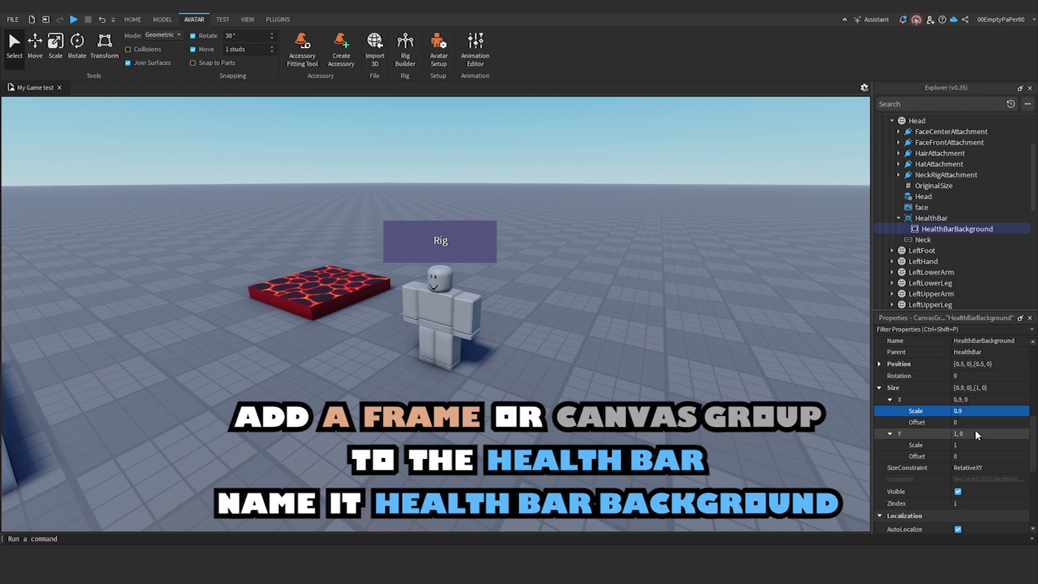
{"action": "left_click", "coordinate": [975, 443]}
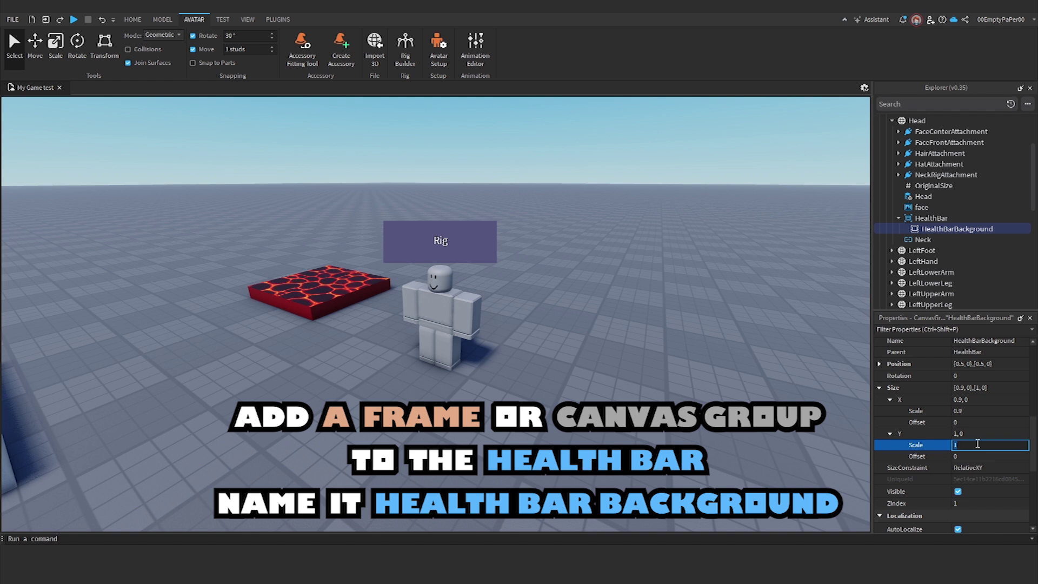
{"action": "type", "text": "0.7"}
{"action": "key", "text": "Return"}
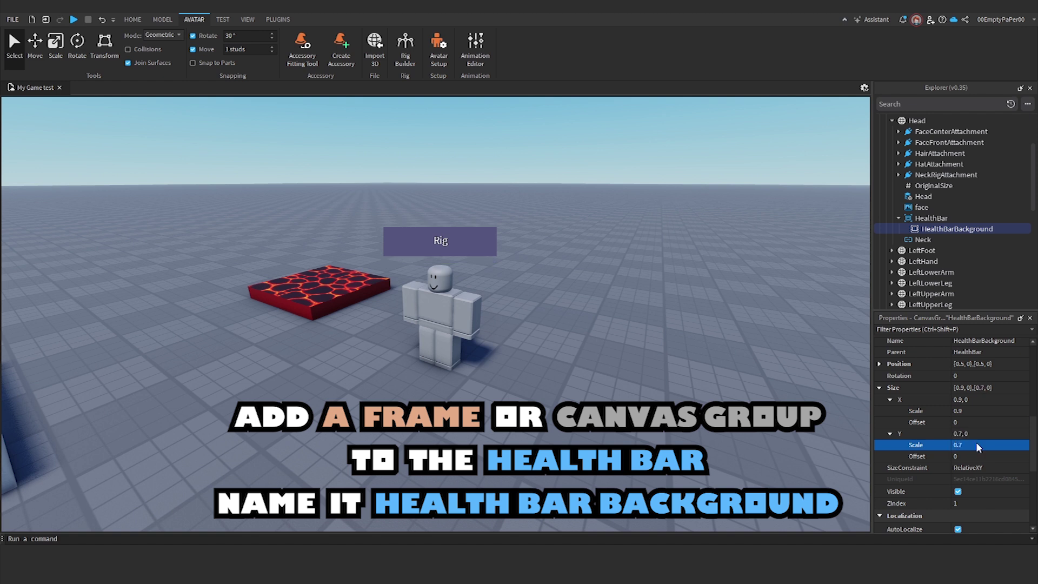
{"action": "left_click", "coordinate": [925, 218]}
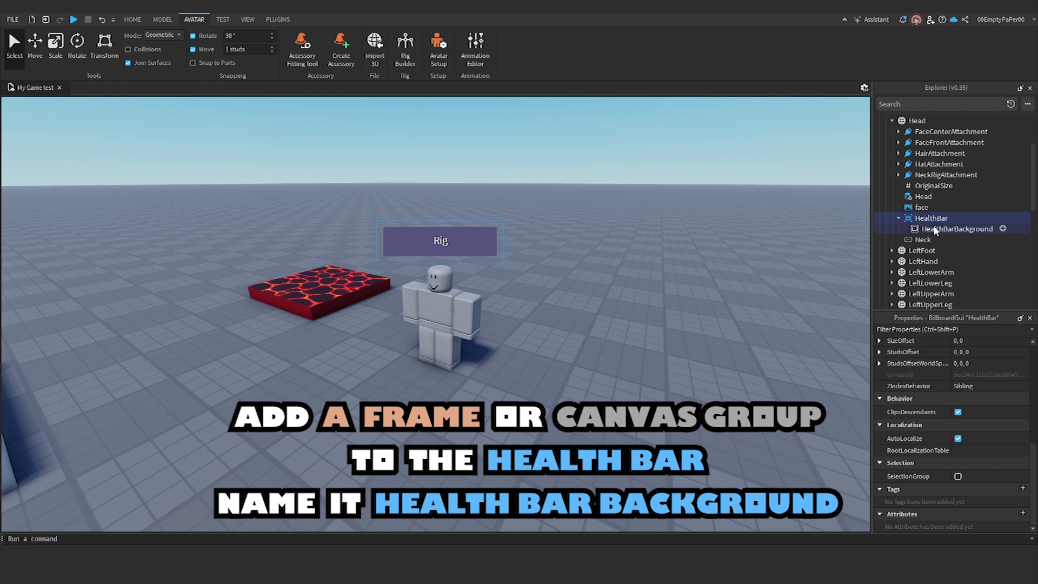
Insert a Frame under HealthBarBackground and name it HealthBarFill.
{"action": "left_click", "coordinate": [1001, 229]}
{"action": "type", "text": "f"}
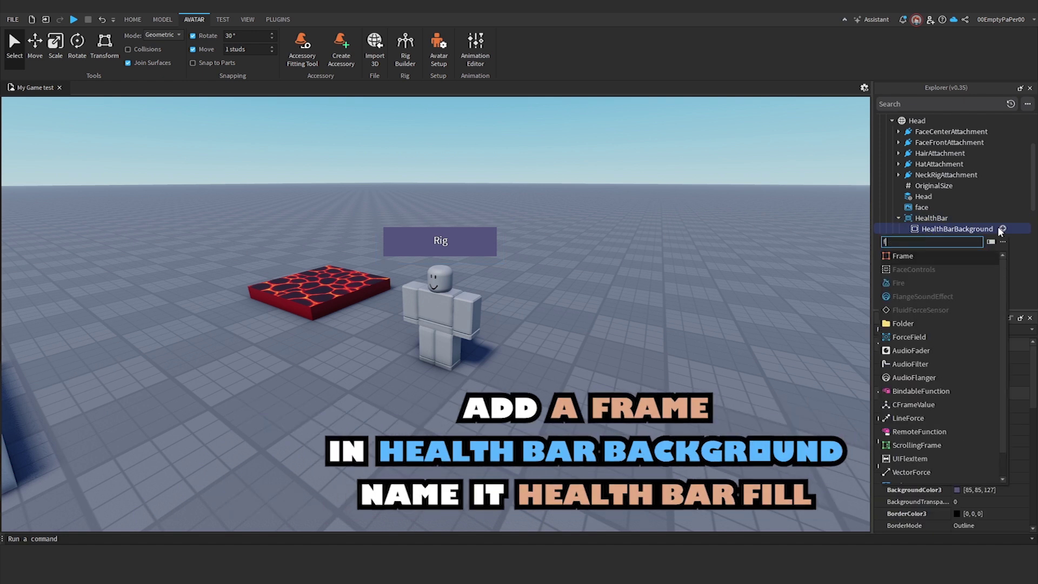
{"action": "left_click", "coordinate": [953, 258]}
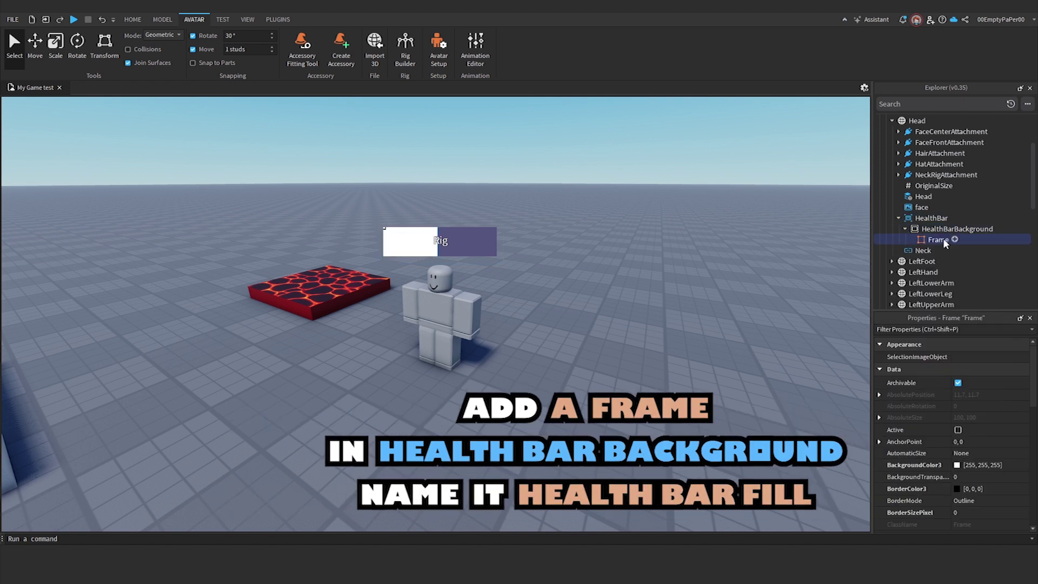
{"action": "double_click", "coordinate": [943, 239]}
{"action": "type", "text": "Heal"}
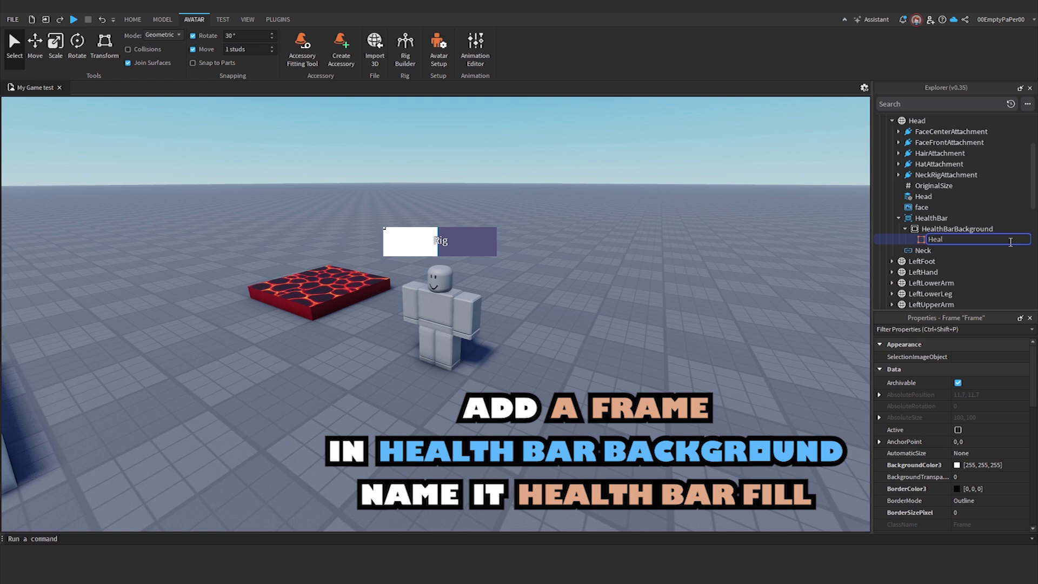
{"action": "type", "text": "thBarFill"}
{"action": "key", "text": "Return"}
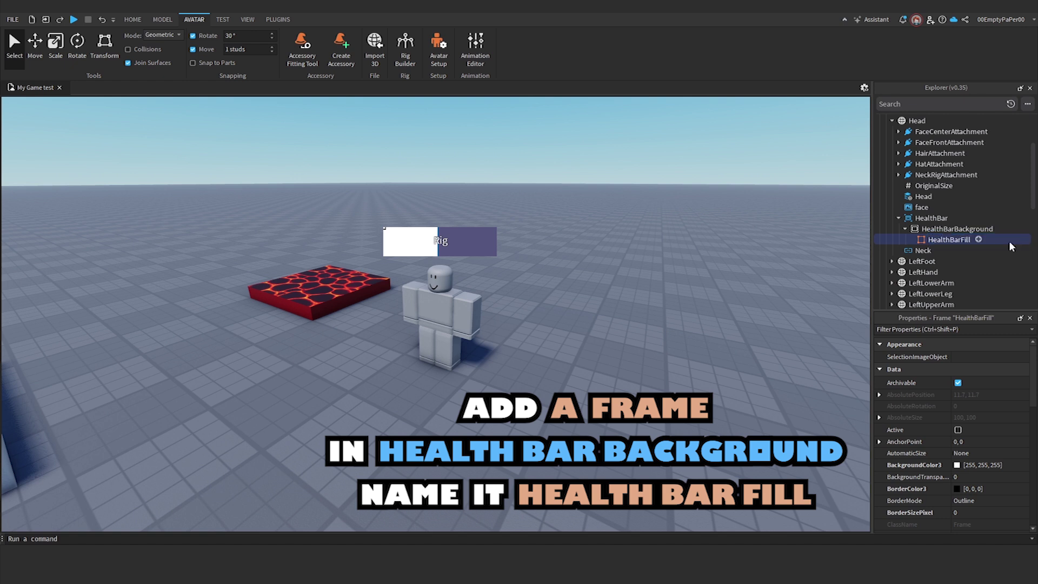
Colour HealthBarFill pure green (0, 255, 0) and size it {1, 0},{1, 0}.
{"action": "left_click", "coordinate": [956, 465]}
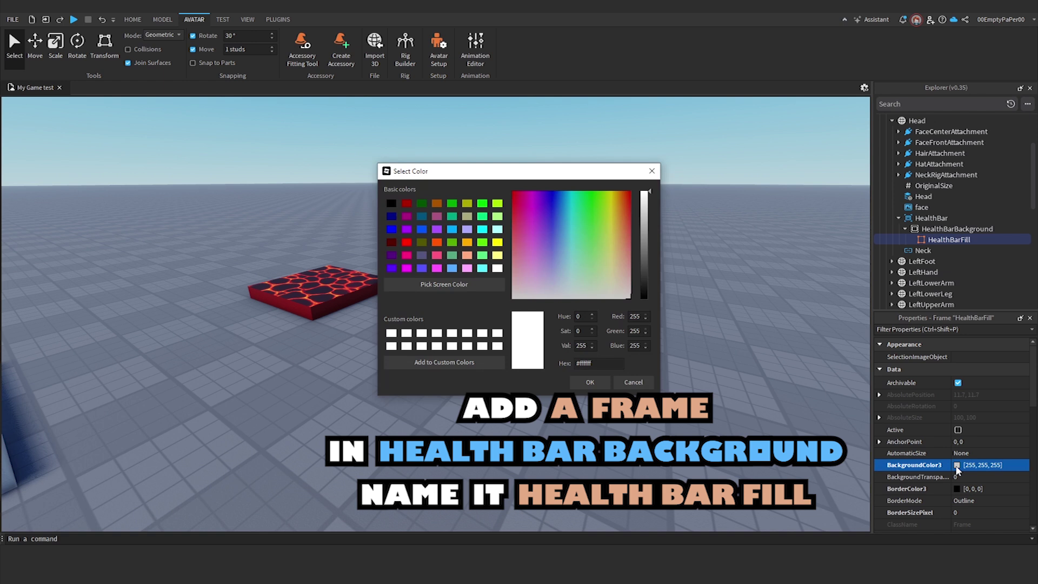
{"action": "left_click", "coordinate": [482, 203]}
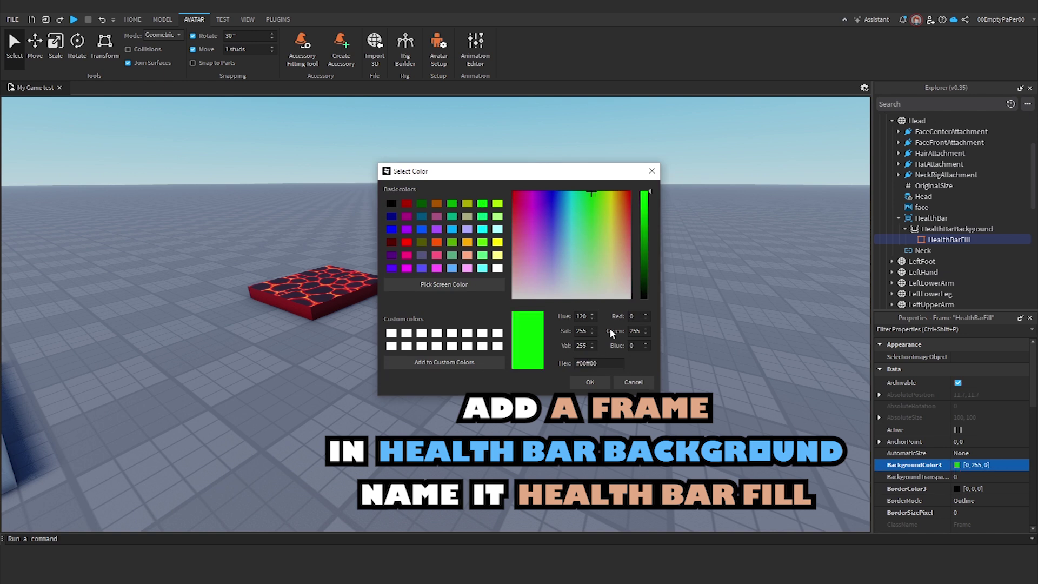
{"action": "left_click", "coordinate": [589, 382]}
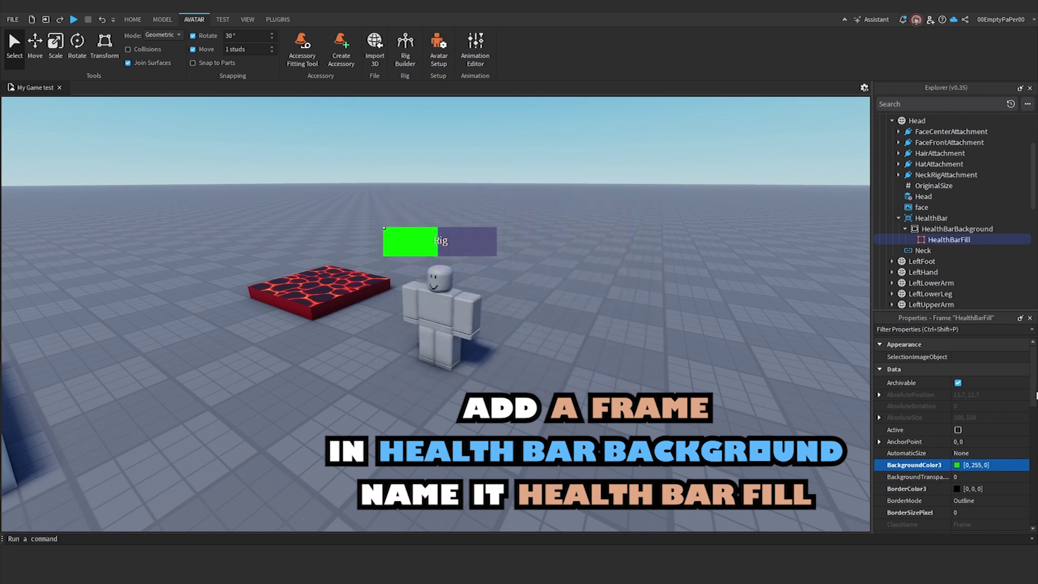
{"action": "left_click_drag", "start_coordinate": [1032, 393], "coordinate": [1032, 434]}
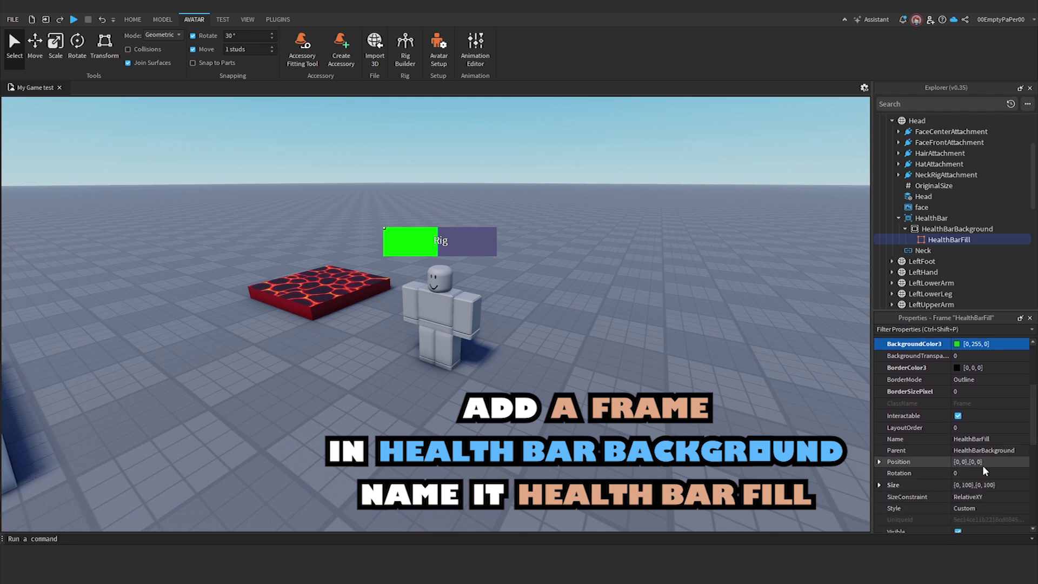
{"action": "left_click", "coordinate": [968, 484]}
{"action": "type", "text": "1,0,1,0"}
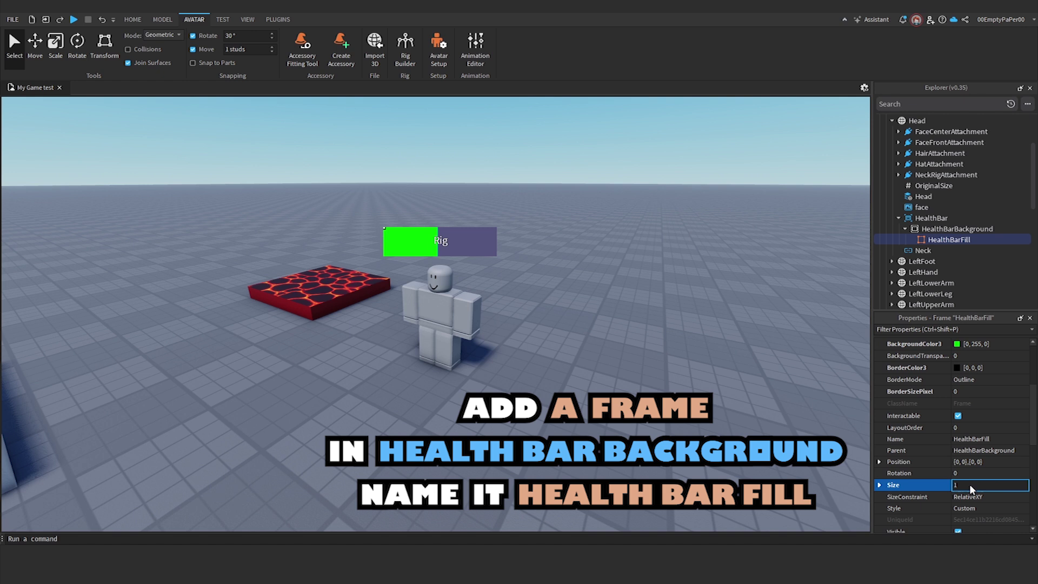
{"action": "key", "text": "Return"}
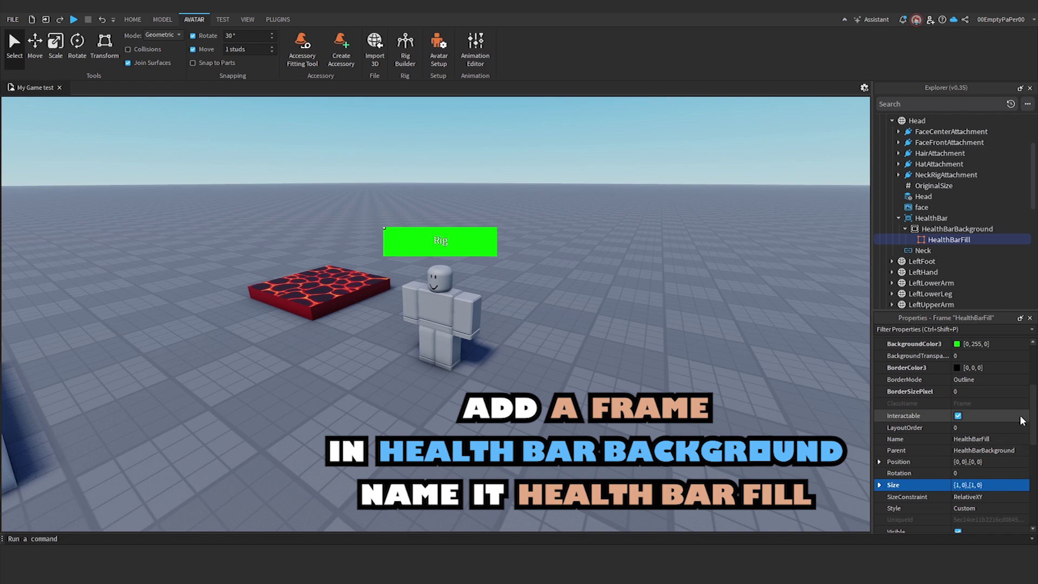
{"action": "left_click", "coordinate": [1003, 229]}
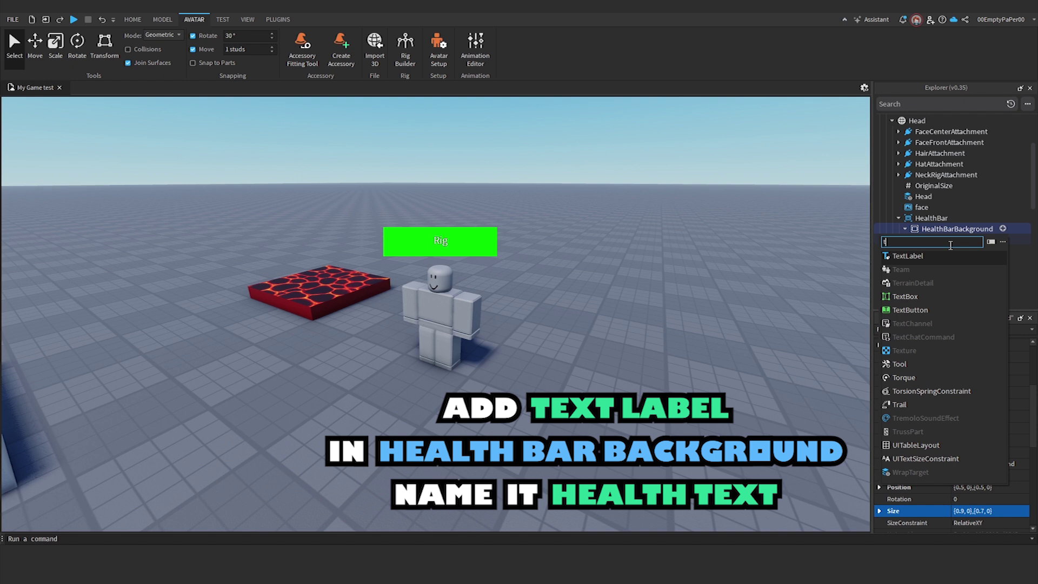
Insert a TextLabel under HealthBarBackground and name it HealthText.
{"action": "left_click", "coordinate": [951, 254]}
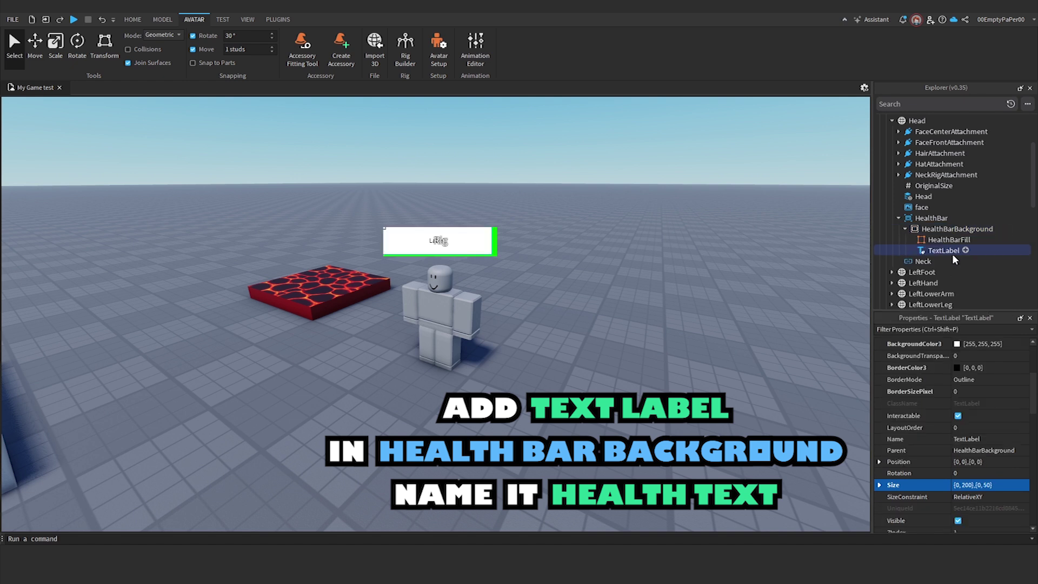
{"action": "double_click", "coordinate": [948, 249]}
{"action": "type", "text": "Hea"}
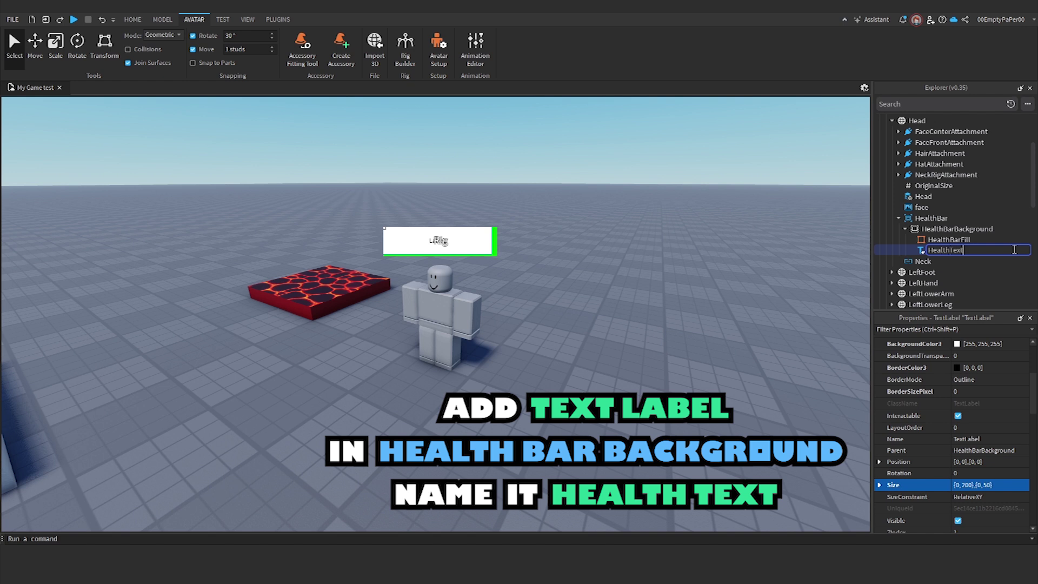
{"action": "type", "text": "lthText"}
{"action": "key", "text": "Return"}
Make the HealthText background partly transparent and size the label {1, 0},{1, 0}.
{"action": "scroll", "coordinate": [1031, 356], "scroll_direction": "up", "scroll_amount": 4}
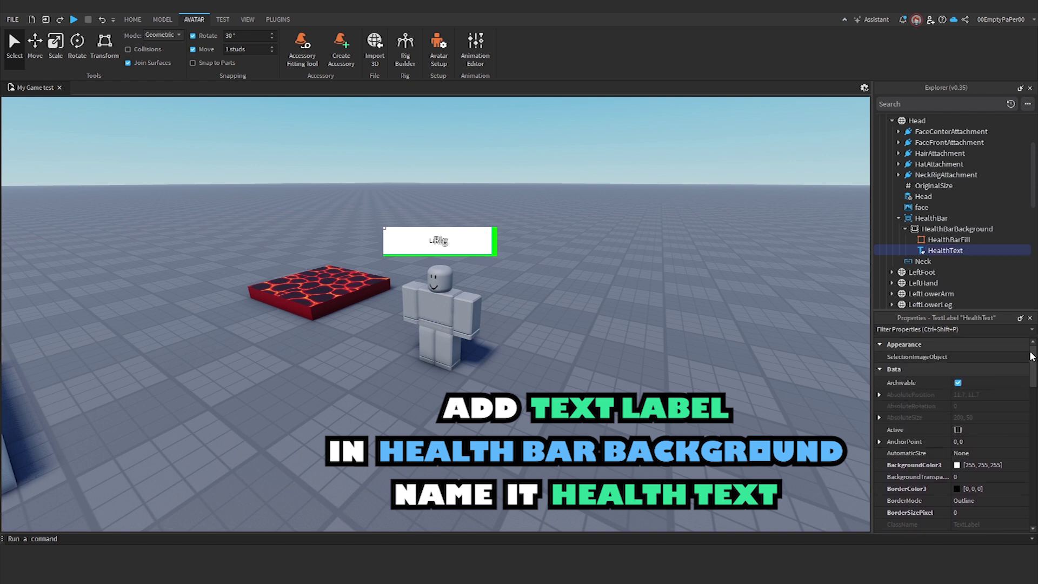
{"action": "left_click", "coordinate": [999, 473]}
{"action": "left_click", "coordinate": [991, 476]}
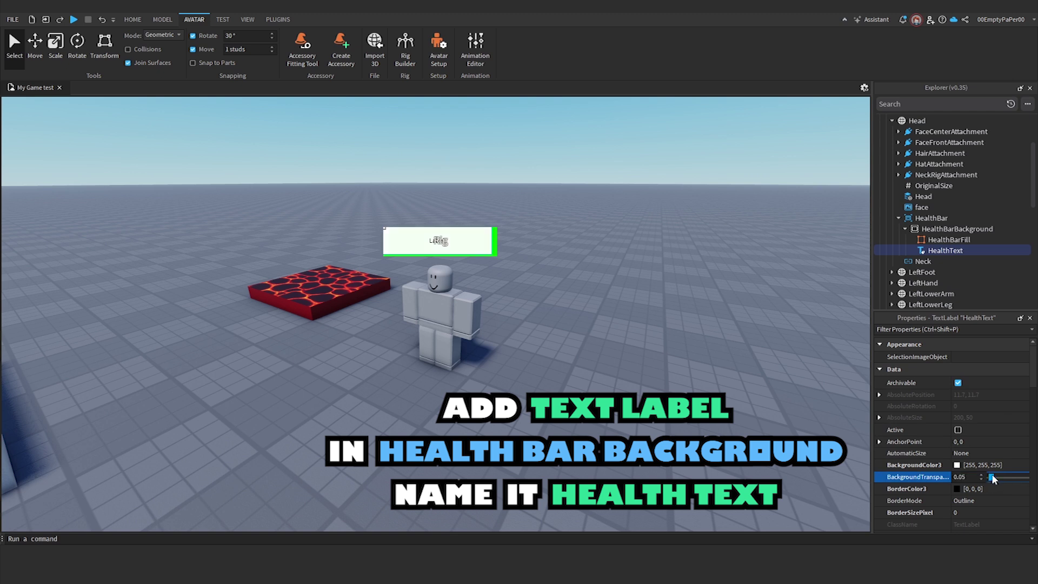
{"action": "left_click_drag", "start_coordinate": [991, 478], "coordinate": [1027, 477]}
{"action": "left_click_drag", "start_coordinate": [1033, 381], "coordinate": [1034, 418]}
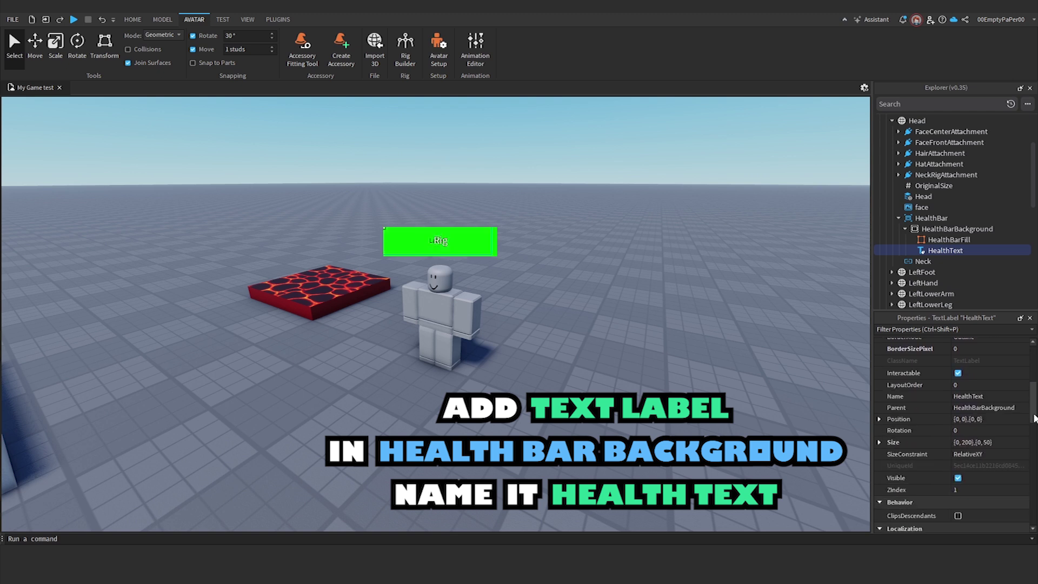
{"action": "scroll", "coordinate": [1033, 418], "scroll_direction": "down", "scroll_amount": 2}
{"action": "left_click", "coordinate": [962, 399]}
{"action": "left_click", "coordinate": [962, 399]}
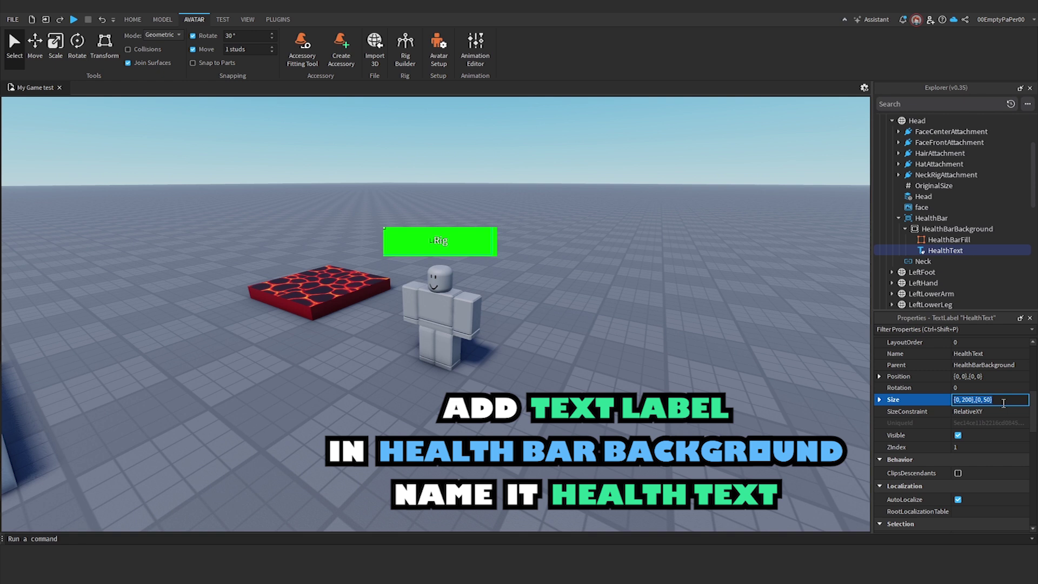
{"action": "type", "text": "{1, 0},{1, 0}"}
{"action": "key", "text": "Return"}
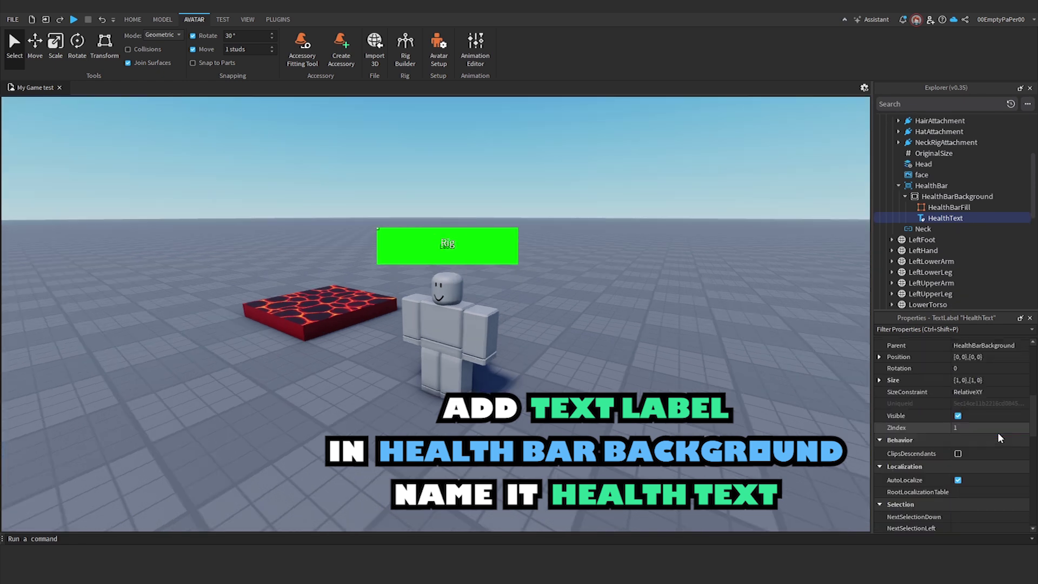
Enable TextScaled on HealthText and set its text to 100%.
{"action": "scroll", "coordinate": [997, 432], "scroll_direction": "down", "scroll_amount": 5}
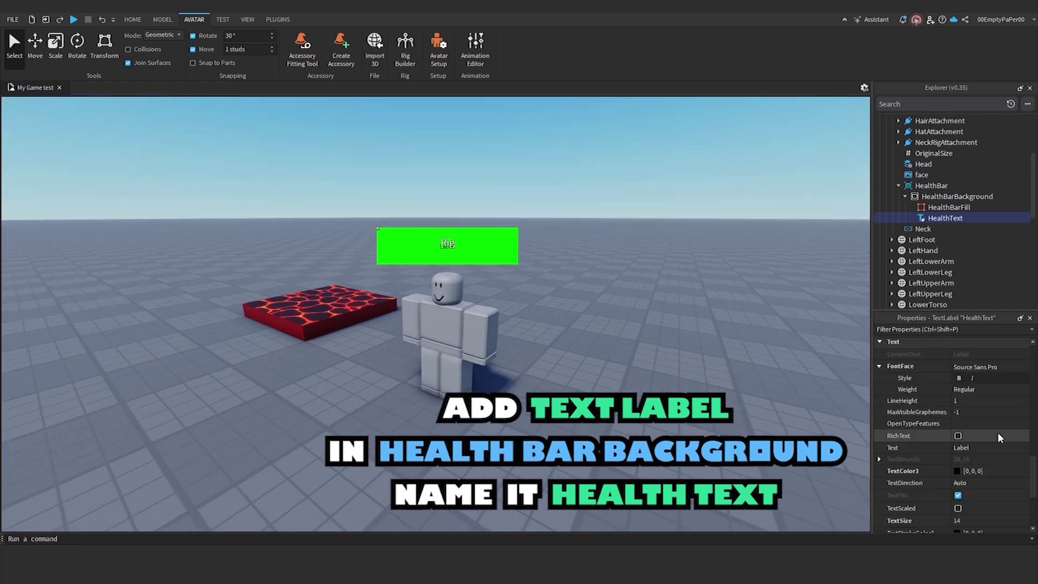
{"action": "scroll", "coordinate": [1005, 443], "scroll_direction": "down", "scroll_amount": 2}
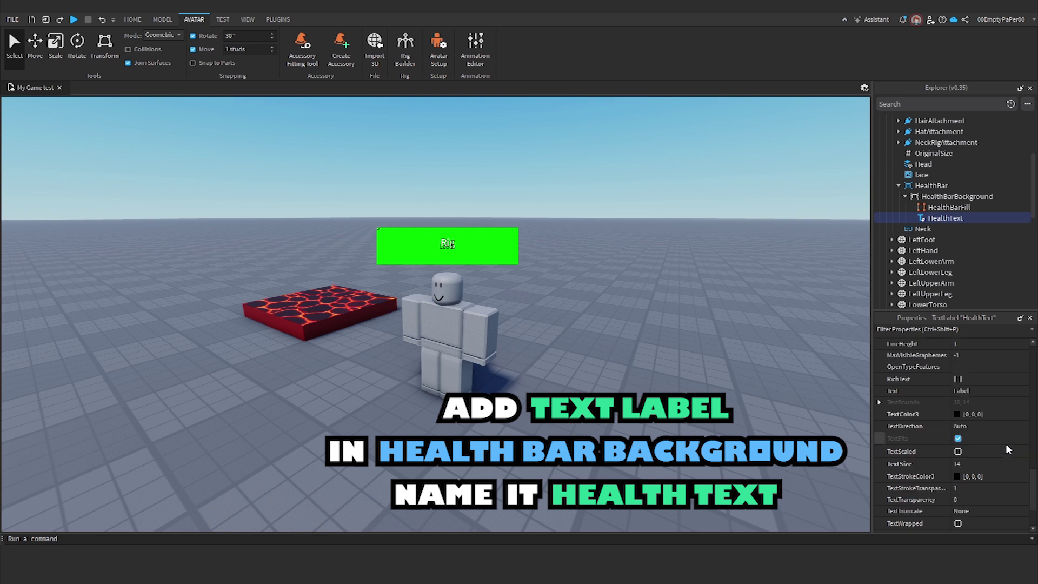
{"action": "left_click", "coordinate": [958, 451]}
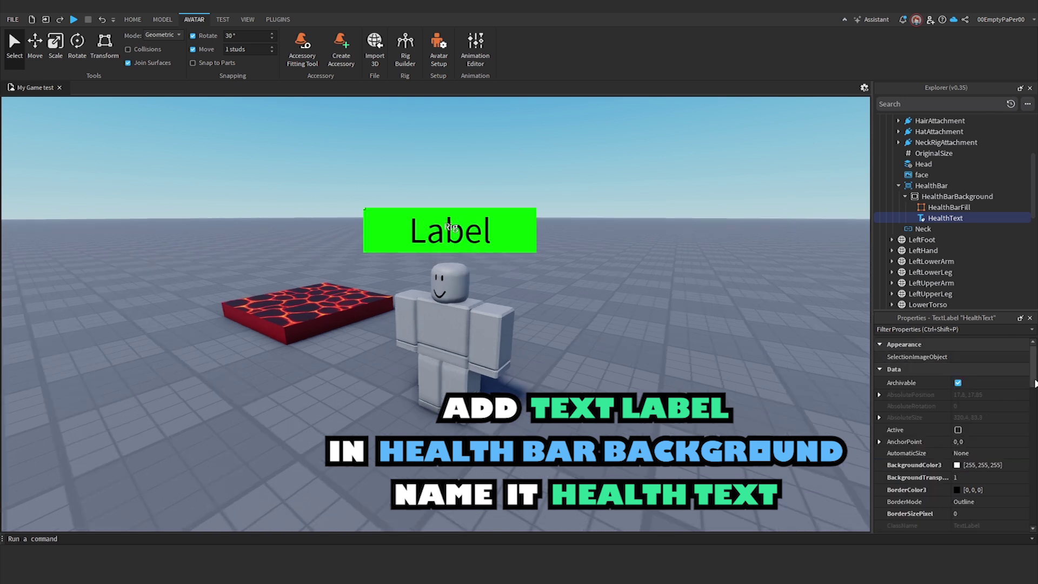
{"action": "scroll", "coordinate": [997, 449], "scroll_direction": "down", "scroll_amount": 5}
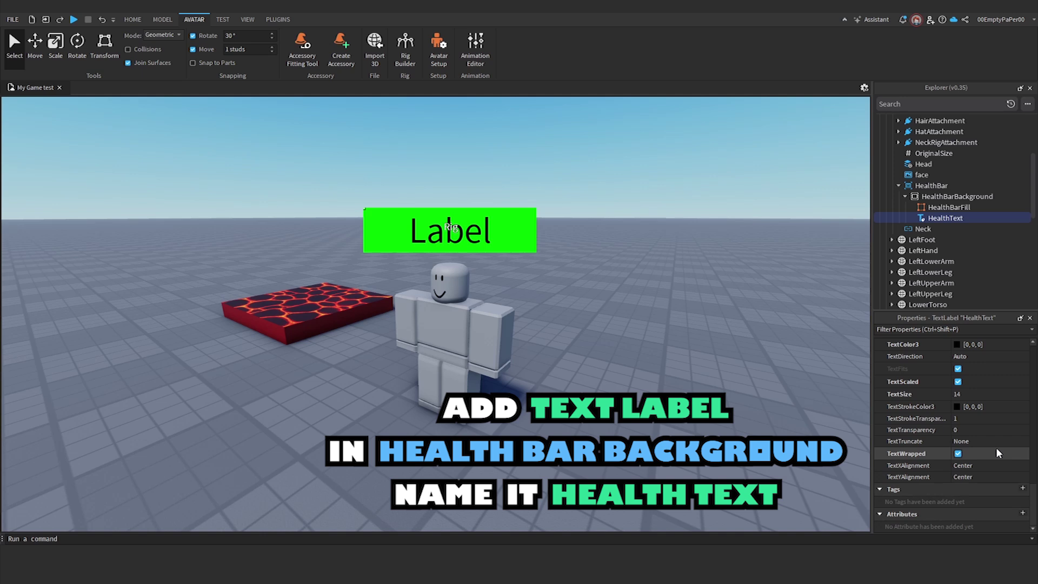
{"action": "scroll", "coordinate": [1005, 427], "scroll_direction": "up", "scroll_amount": 2}
{"action": "left_click", "coordinate": [1007, 378]}
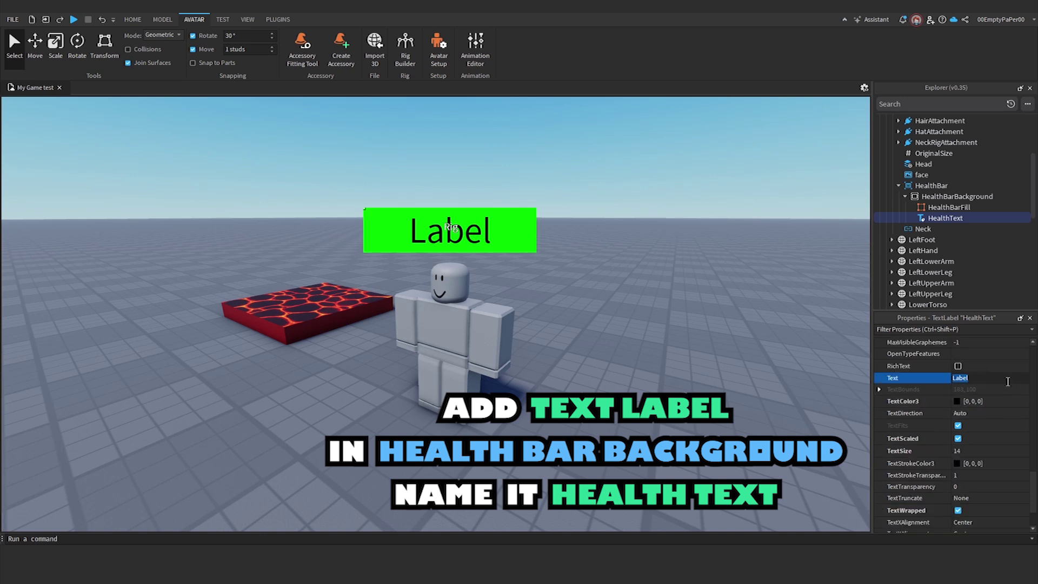
{"action": "type", "text": "100"}
{"action": "key", "text": "Return"}
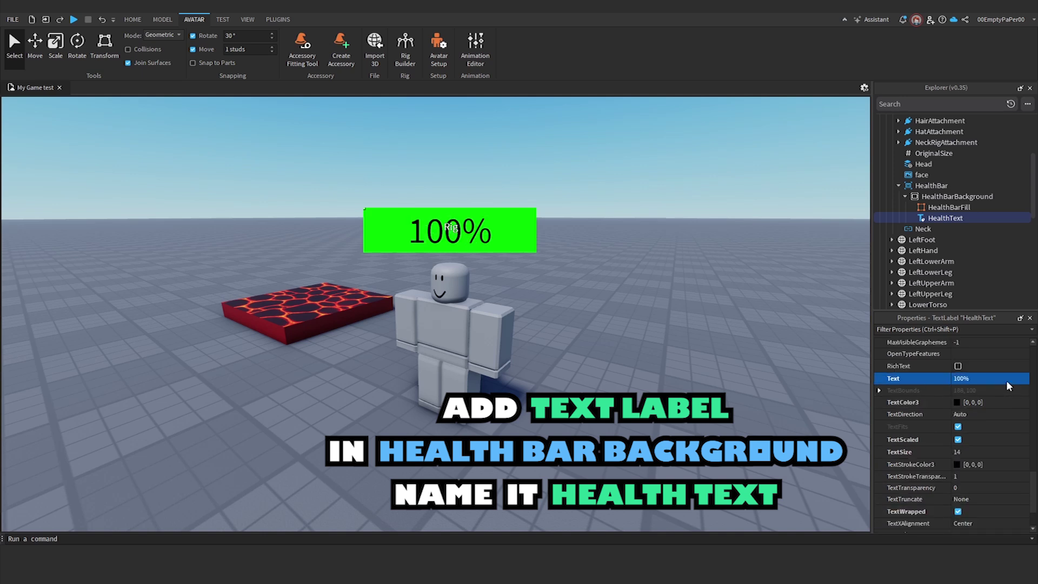
{"action": "left_click", "coordinate": [934, 188]}
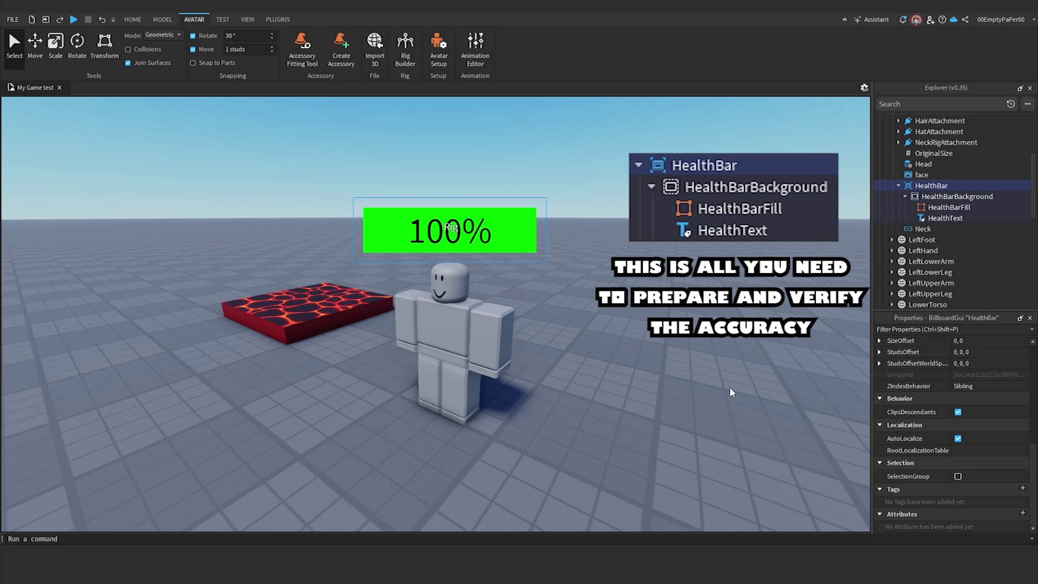
Reduce HealthBarBackground's height scale from 0.7 to 0.5.
{"action": "left_click", "coordinate": [954, 197]}
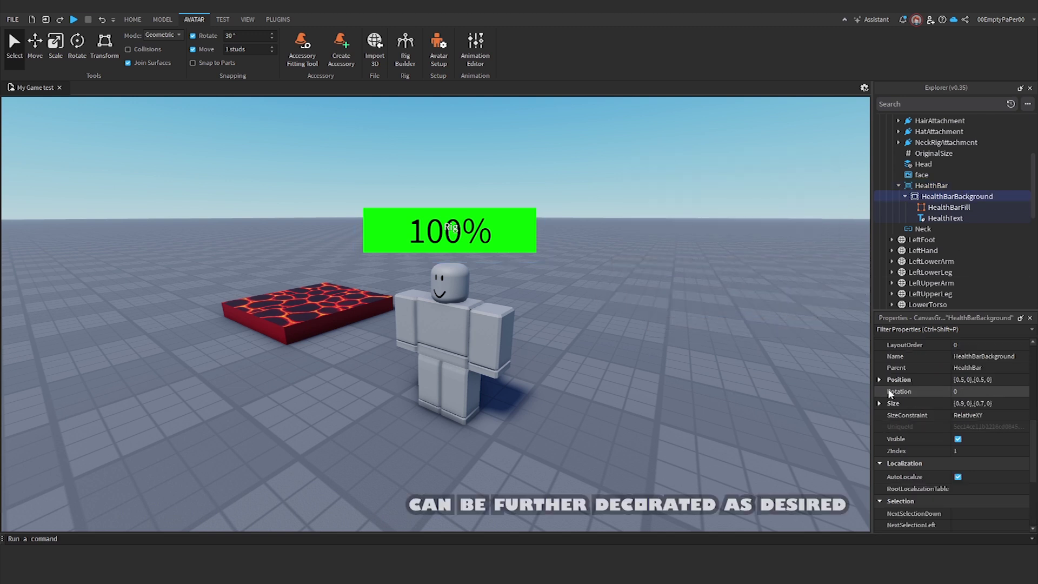
{"action": "left_click", "coordinate": [878, 403]}
{"action": "left_click", "coordinate": [973, 426]}
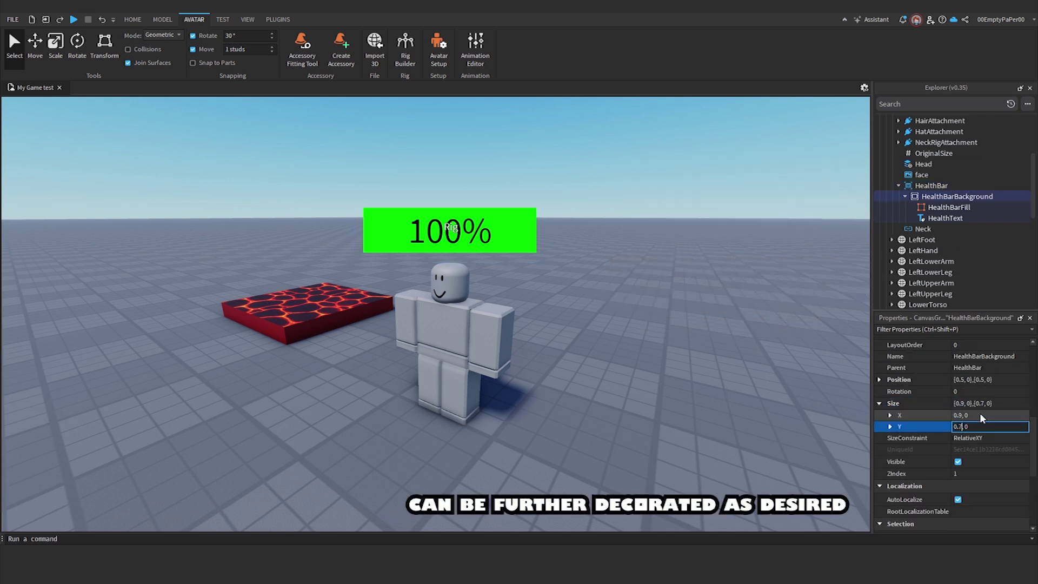
{"action": "key", "text": "BackSpace"}
{"action": "type", "text": "5"}
{"action": "key", "text": "Return"}
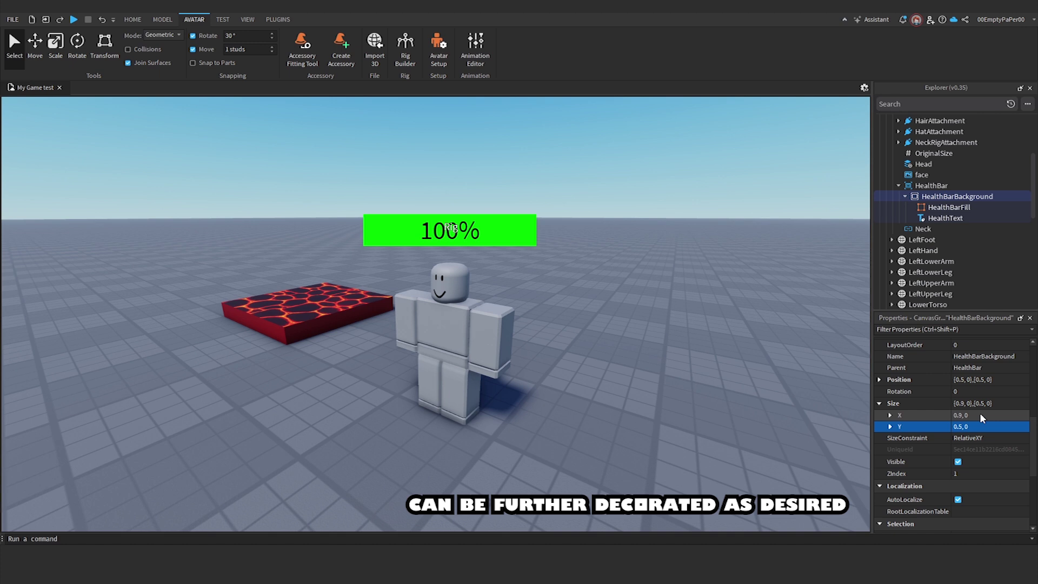
Add a UICorner to the background with CornerRadius 0, 8.
{"action": "left_click", "coordinate": [1001, 197]}
{"action": "left_click", "coordinate": [929, 223]}
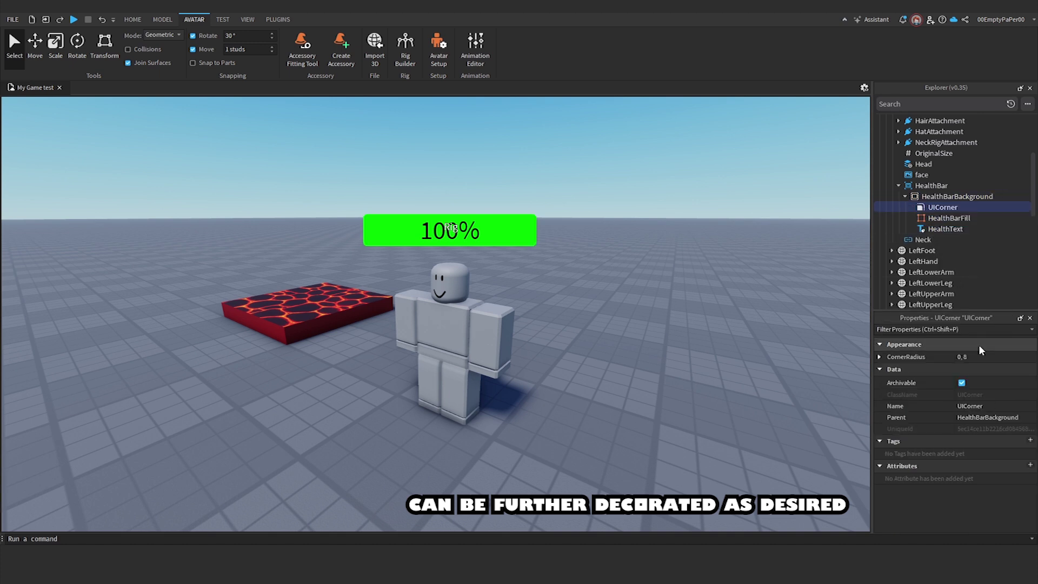
{"action": "right_click_drag", "start_coordinate": [735, 287], "coordinate": [735, 288]}
{"action": "left_click", "coordinate": [993, 357]}
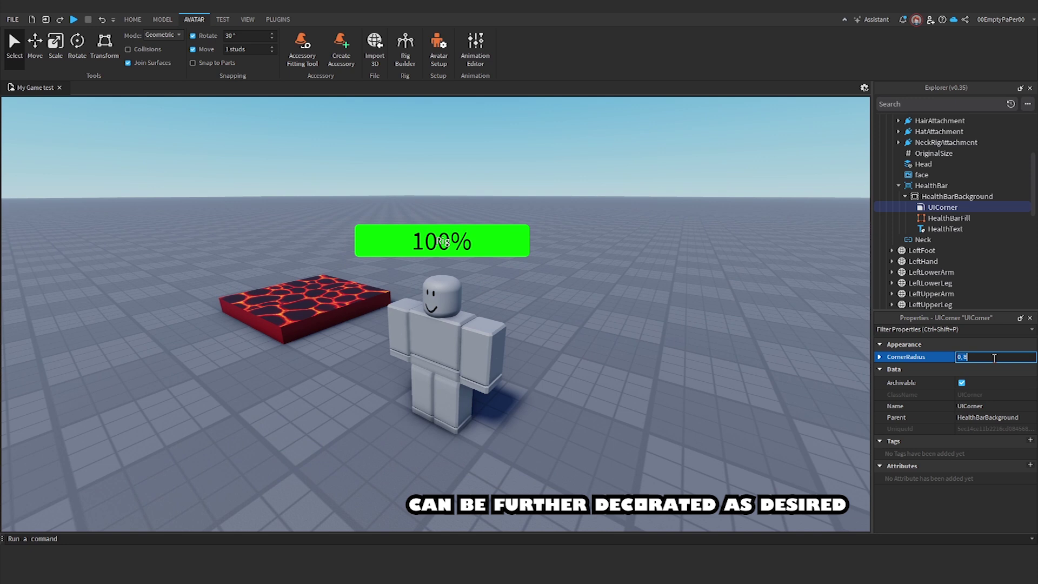
{"action": "key", "text": "Return"}
Add a black UIStroke outline to the background and thicken it to 3.
{"action": "left_click", "coordinate": [1004, 196]}
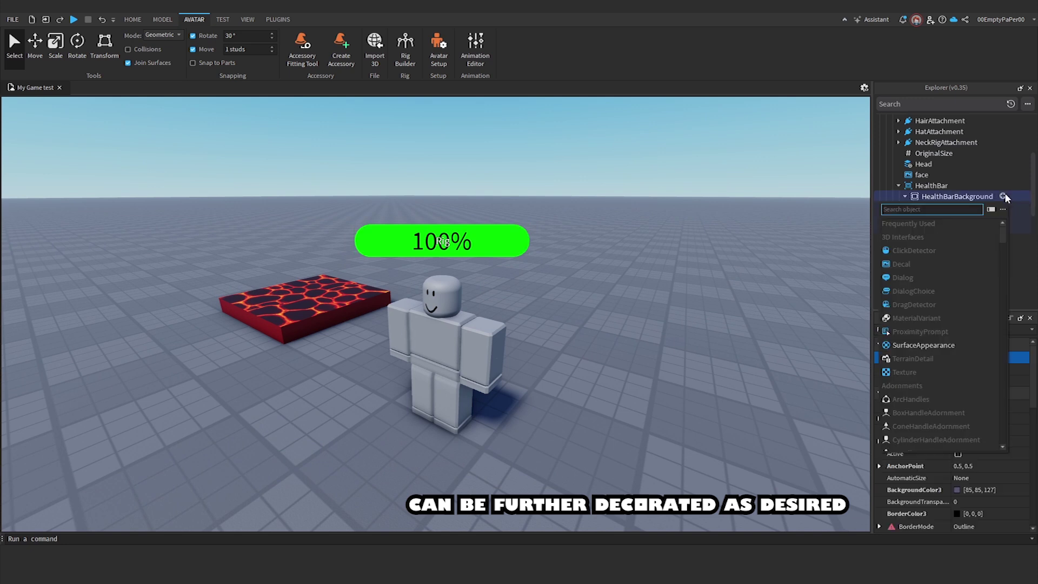
{"action": "left_click", "coordinate": [924, 233]}
{"action": "left_click", "coordinate": [969, 391]}
{"action": "left_click_drag", "start_coordinate": [990, 393], "coordinate": [996, 396]}
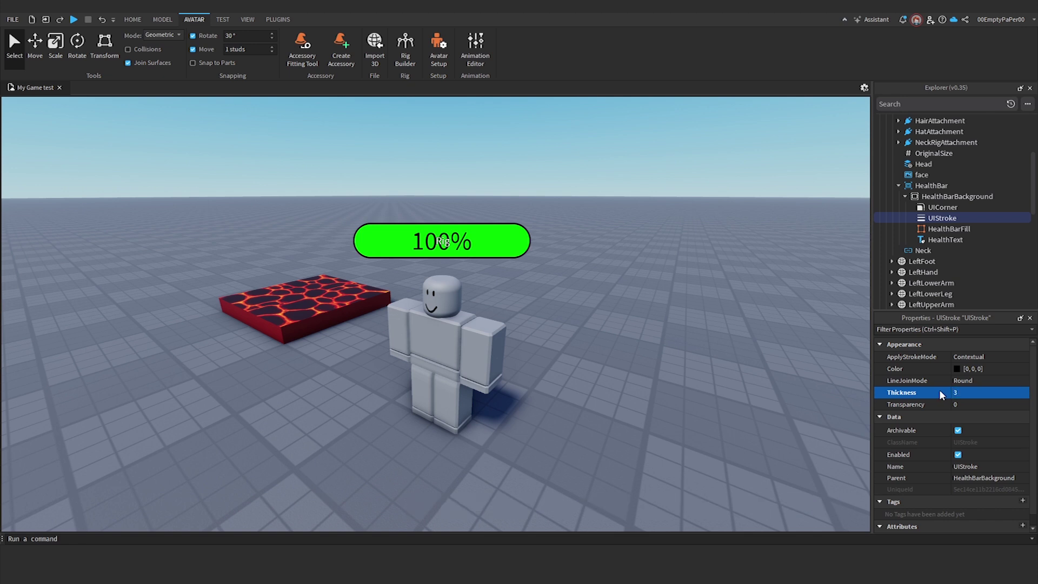
{"action": "left_click", "coordinate": [767, 281]}
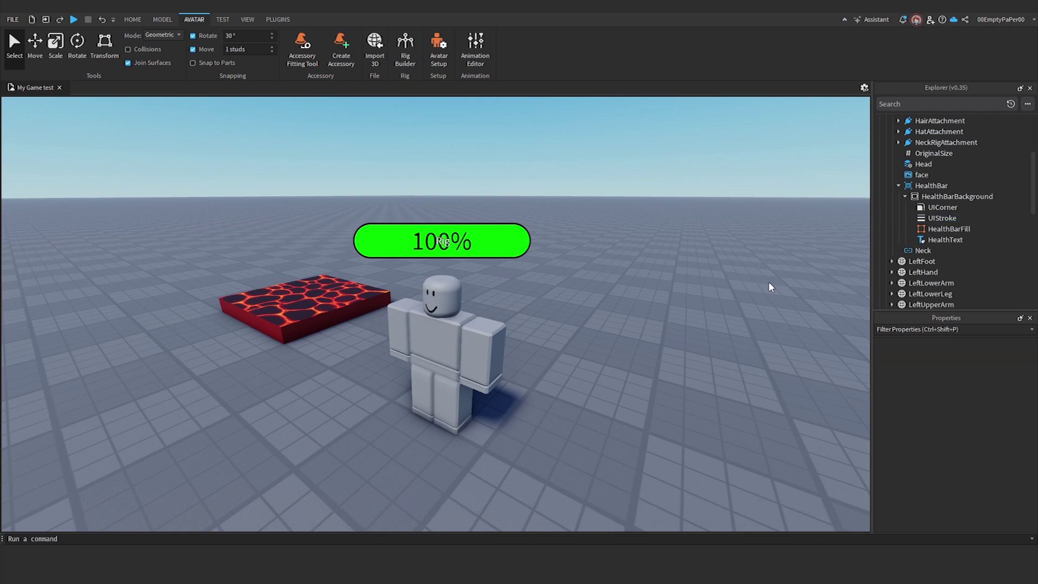
Cut the HealthBar billboard from the Head and delete the Rig.
{"action": "left_click", "coordinate": [924, 186]}
{"action": "key", "text": "ctrl+x"}
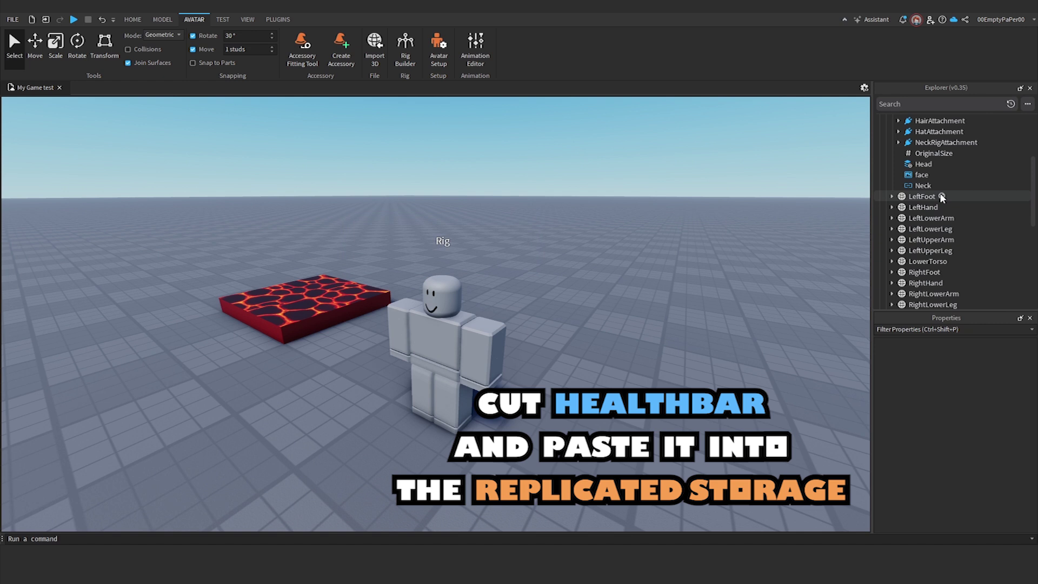
{"action": "scroll", "coordinate": [939, 192], "scroll_direction": "up", "scroll_amount": 5}
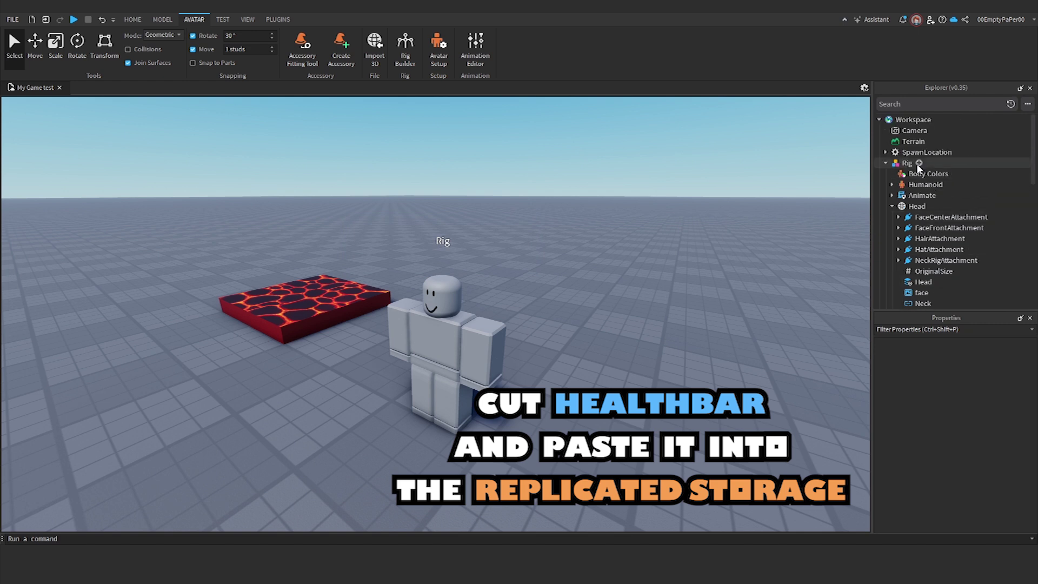
{"action": "left_click", "coordinate": [907, 164]}
{"action": "key", "text": "Delete"}
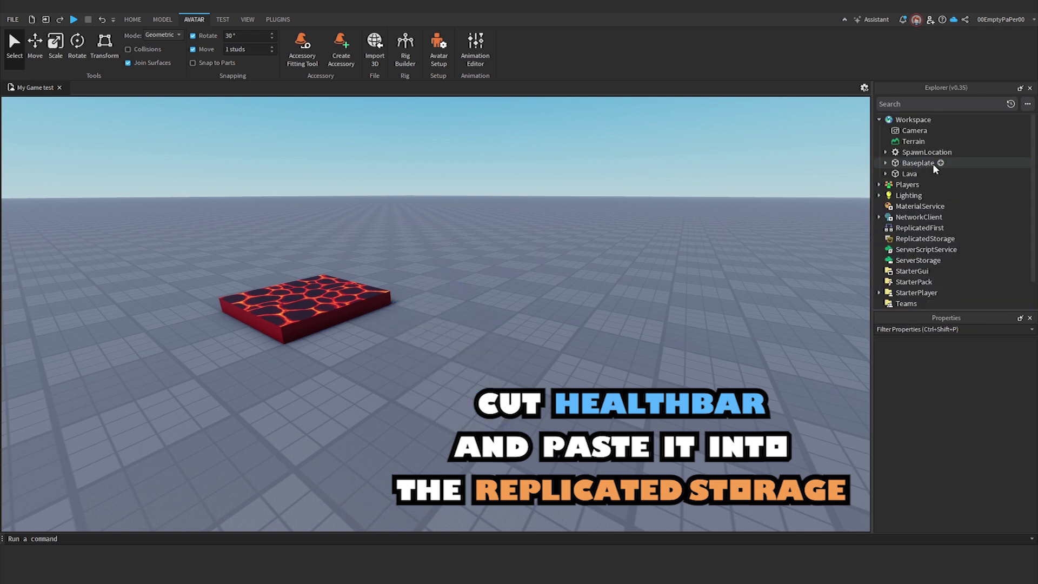
Paste the HealthBar into ReplicatedStorage and expand StarterPlayer.
{"action": "left_click_drag", "start_coordinate": [1033, 185], "coordinate": [1032, 213]}
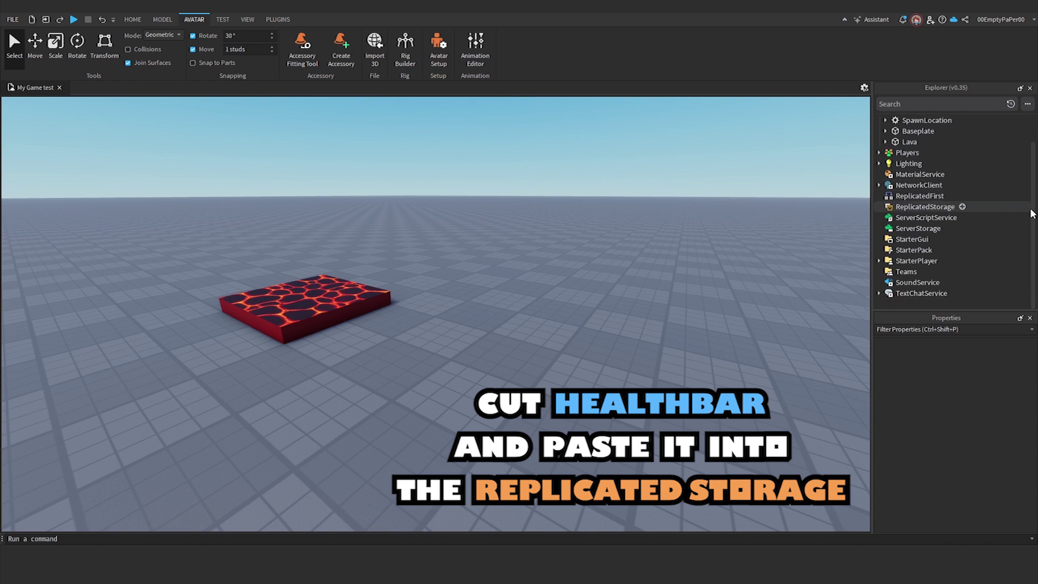
{"action": "left_click", "coordinate": [938, 206]}
{"action": "right_click", "coordinate": [938, 207]}
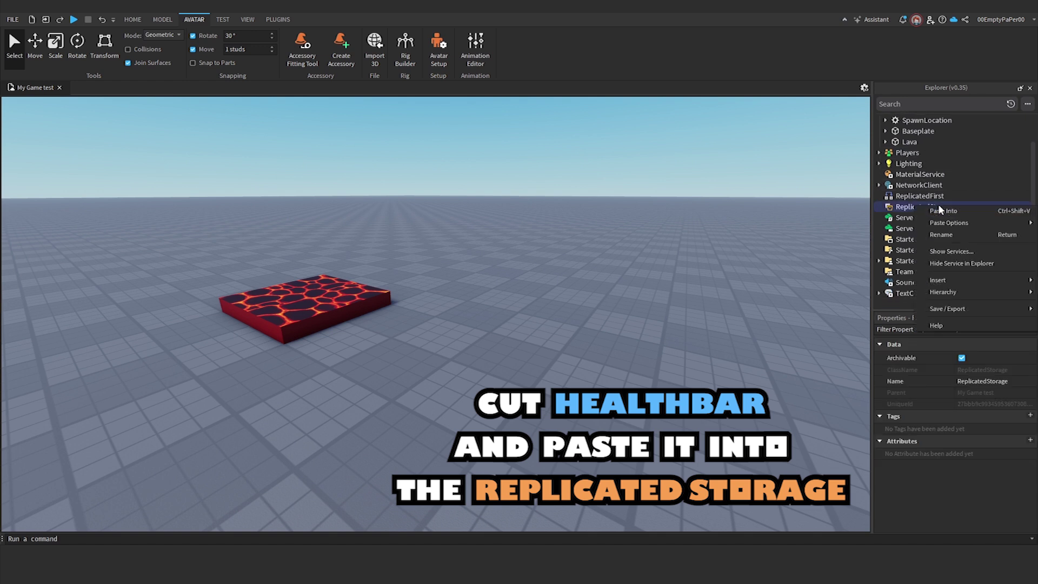
{"action": "left_click", "coordinate": [971, 211]}
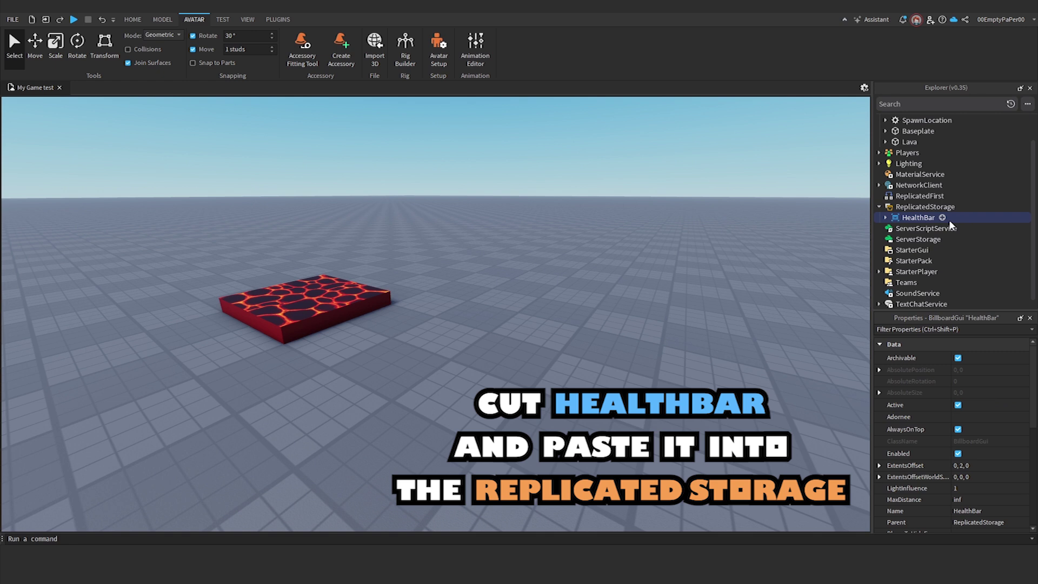
{"action": "left_click", "coordinate": [878, 271]}
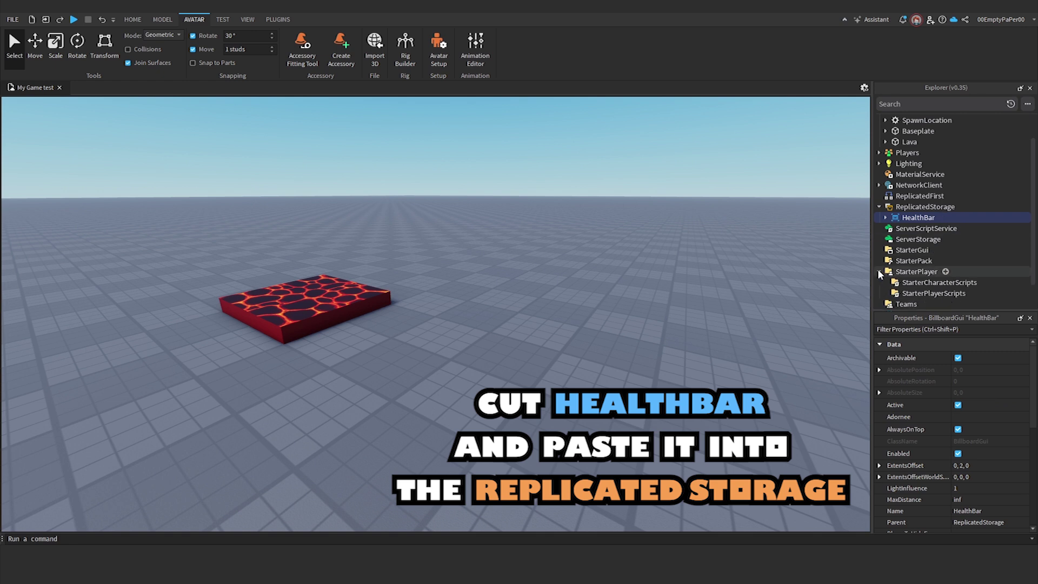
Insert a LocalScript under StarterCharacterScripts and start renaming it to '0verHea'.
{"action": "left_click", "coordinate": [987, 282]}
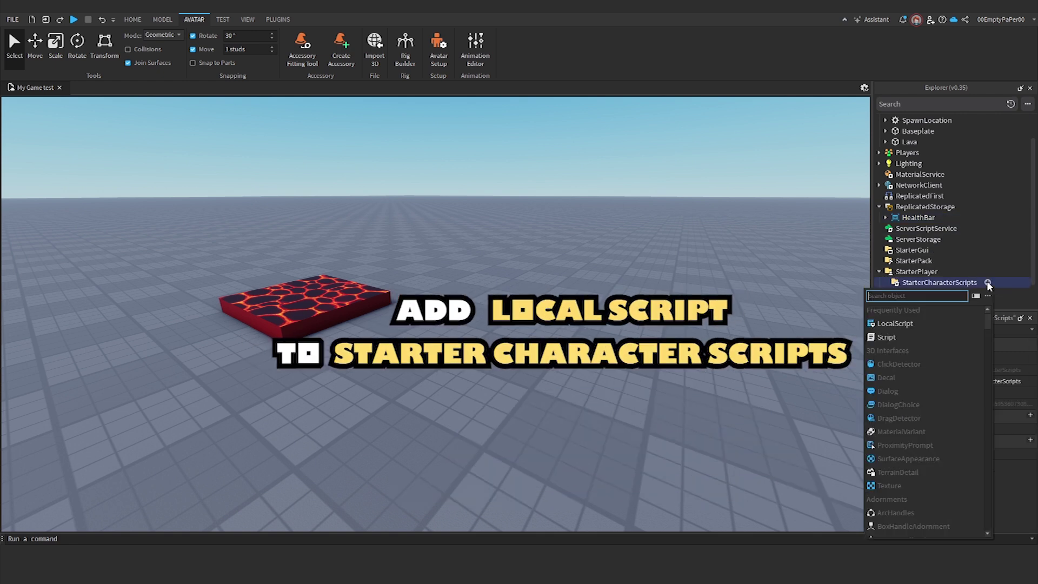
{"action": "left_click", "coordinate": [904, 323]}
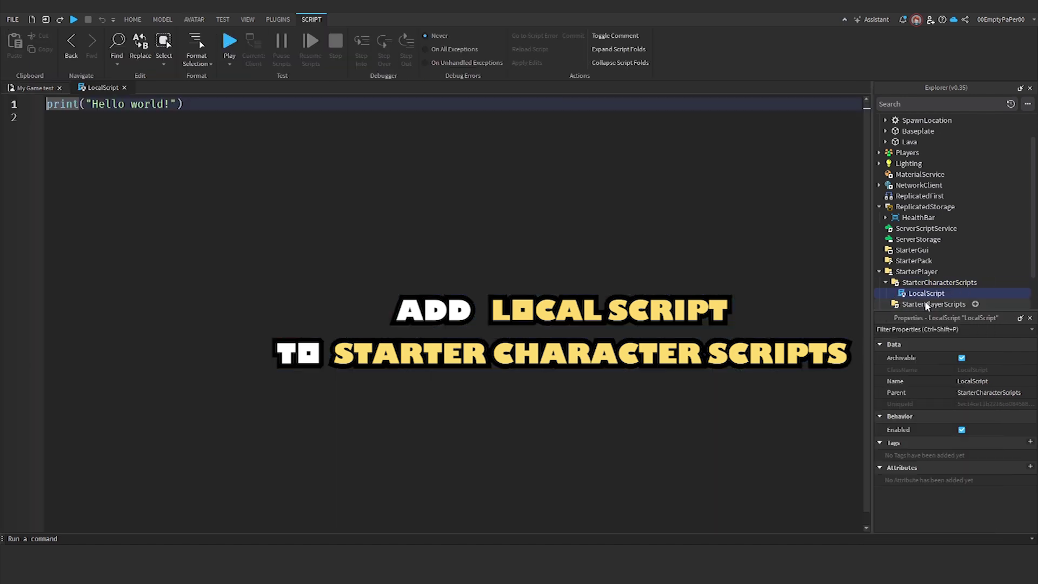
{"action": "key", "text": "F2"}
{"action": "type", "text": "0"}
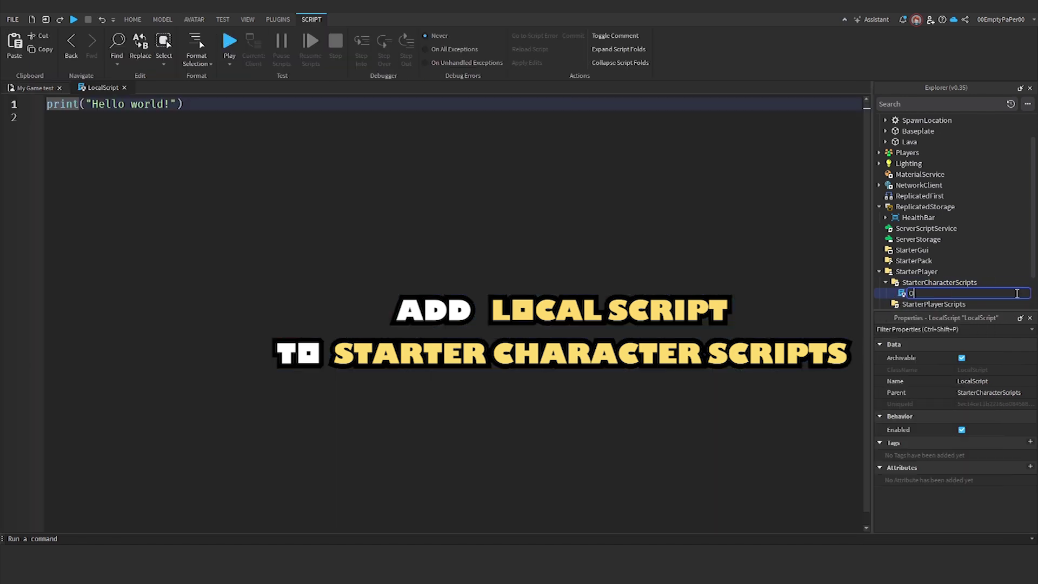
{"action": "type", "text": "verHea"}
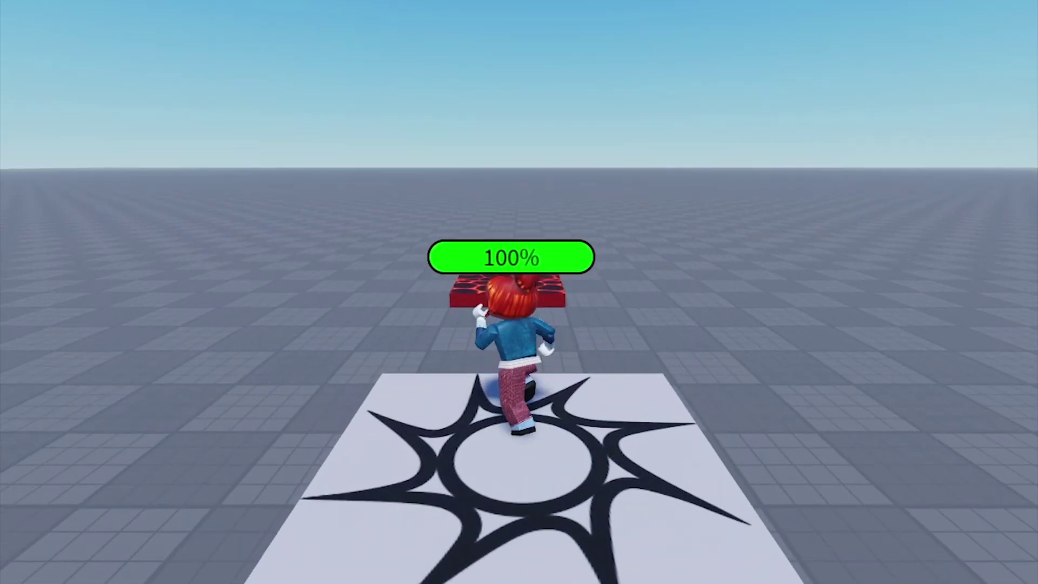
{"action": "key", "text": "space"}
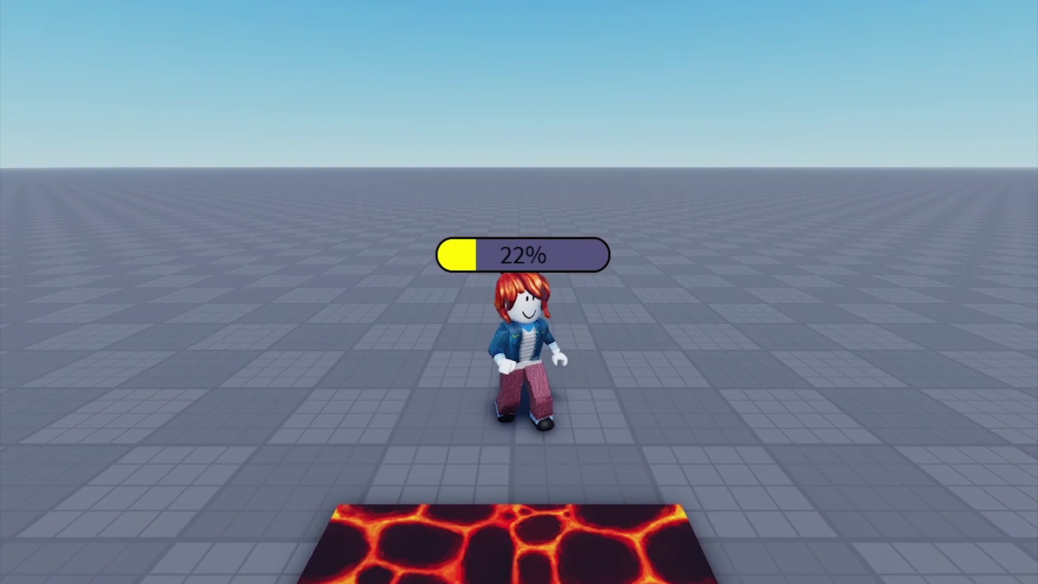
{"action": "key", "text": "s"}
{"action": "key", "text": "space"}
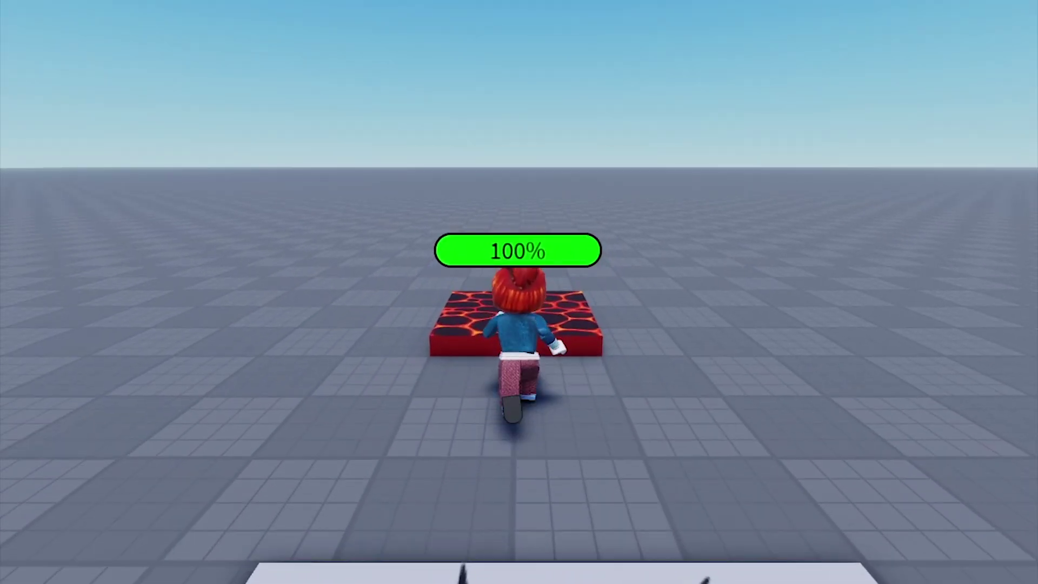
{"action": "key", "text": "w"}
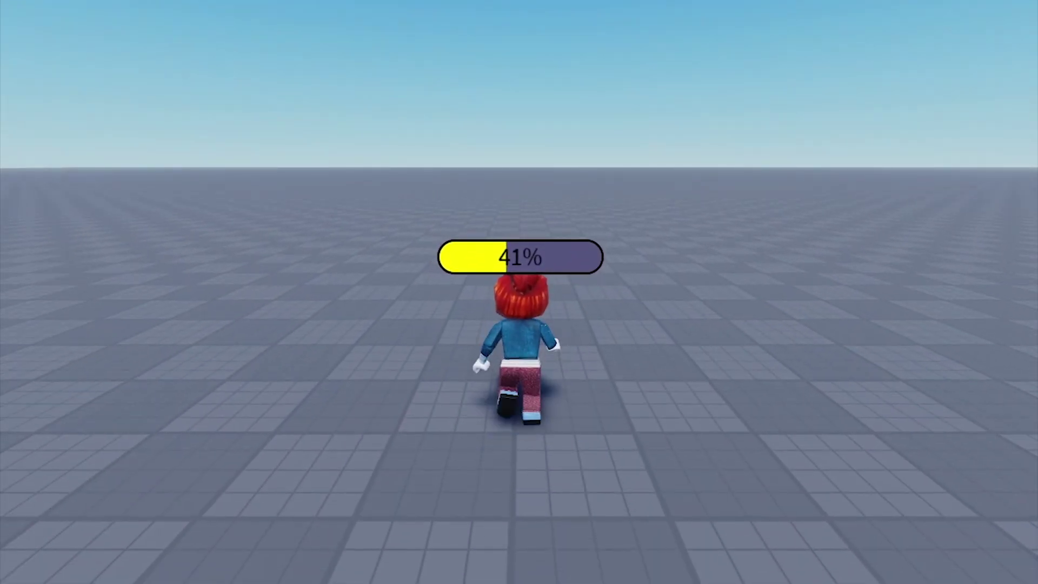
{"action": "key", "text": "s"}
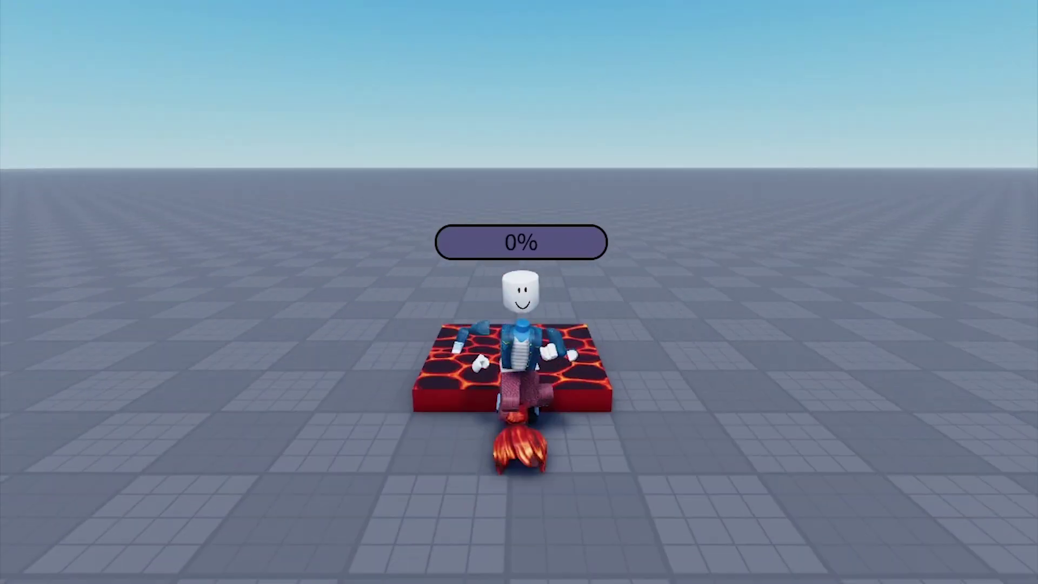